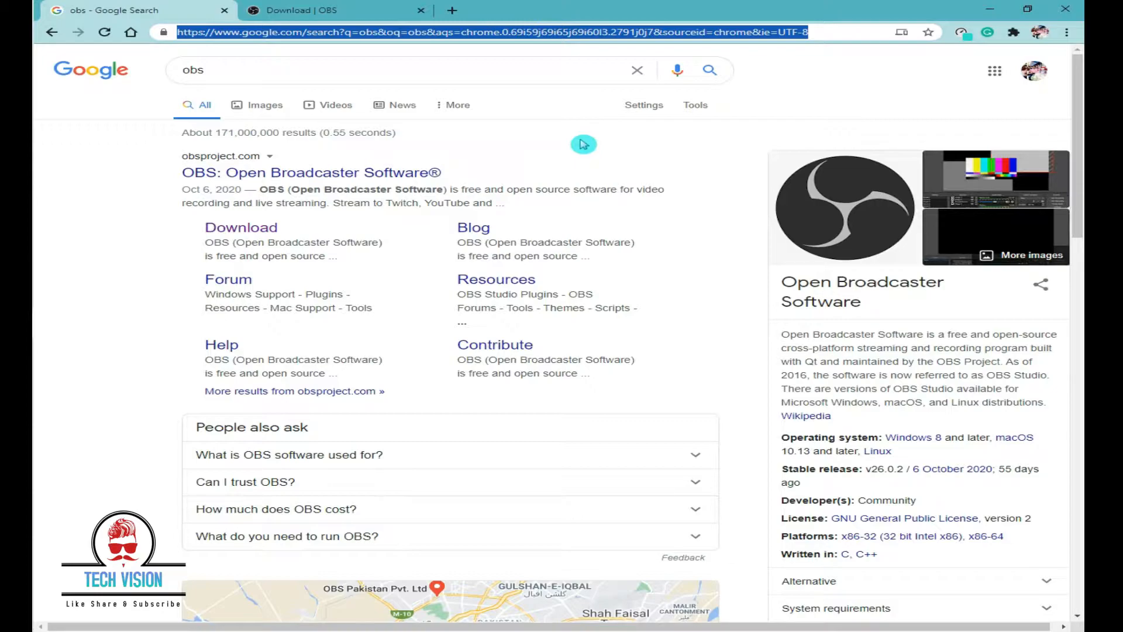
- Open the Download page of the OBS website from the search results
click(641, 155)
click(221, 58)
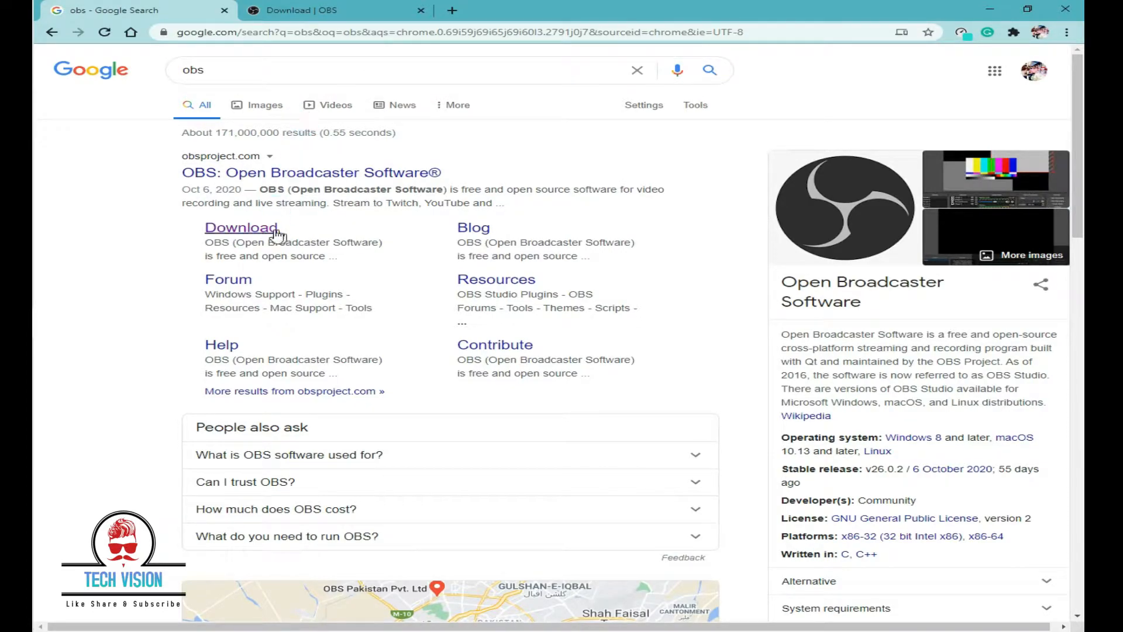
click(242, 230)
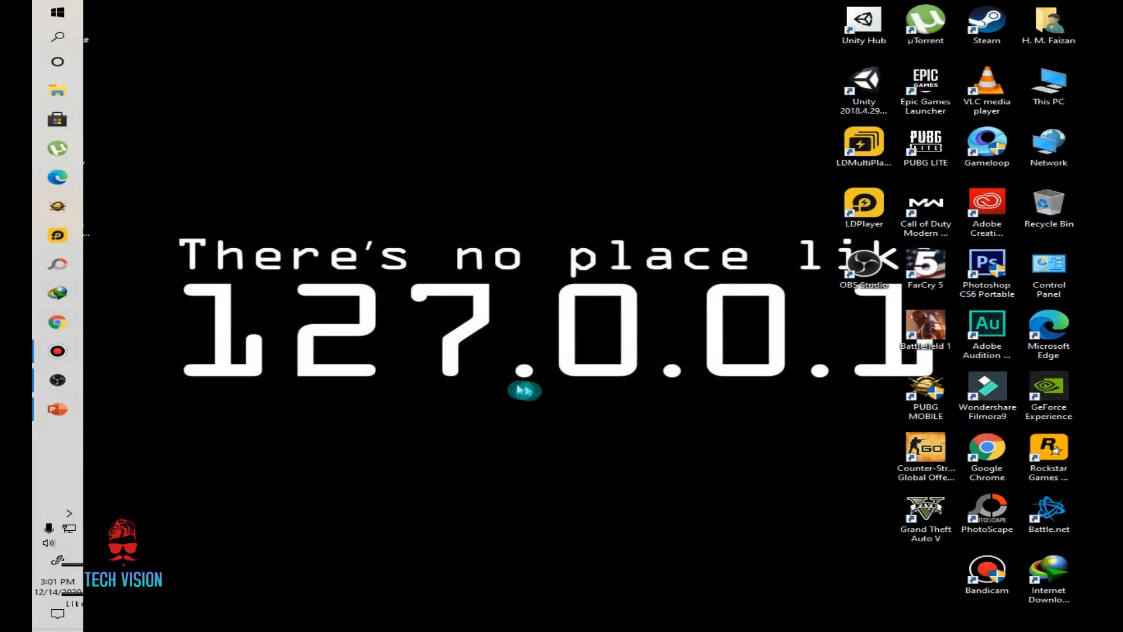
- Refresh the desktop and switch to OBS Studio
right_click(263, 329)
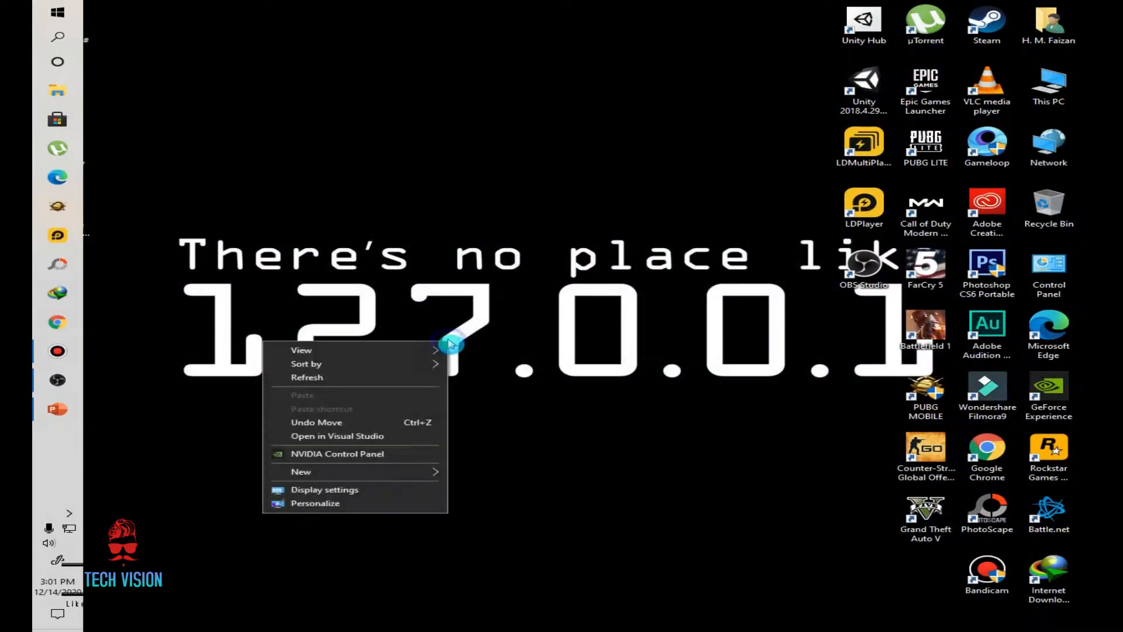
click(388, 375)
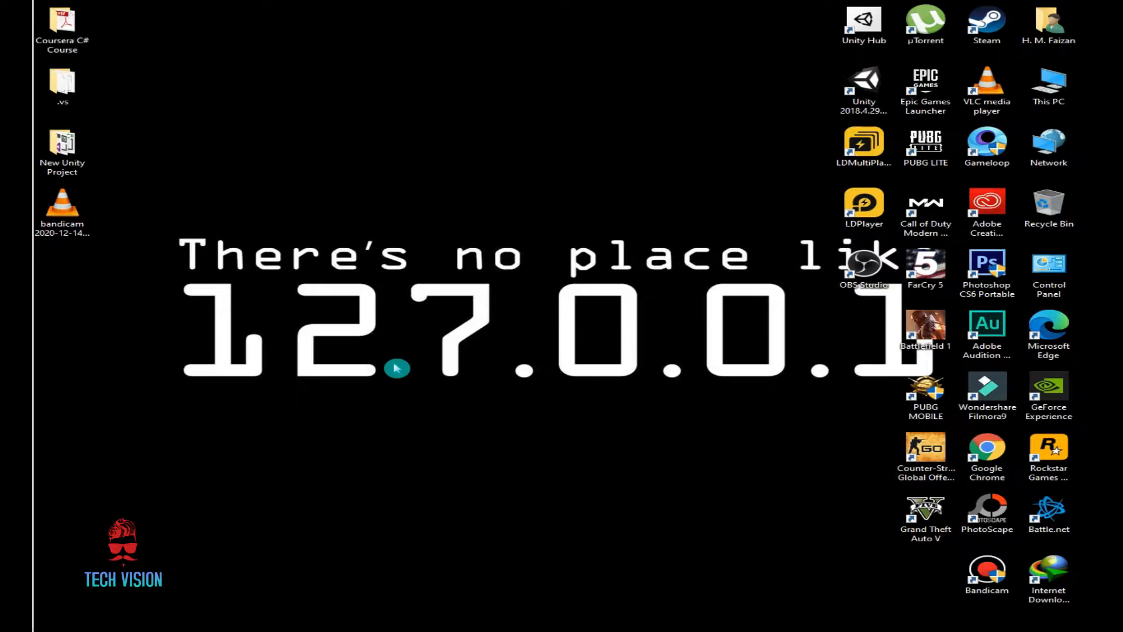
key(alt+Tab)
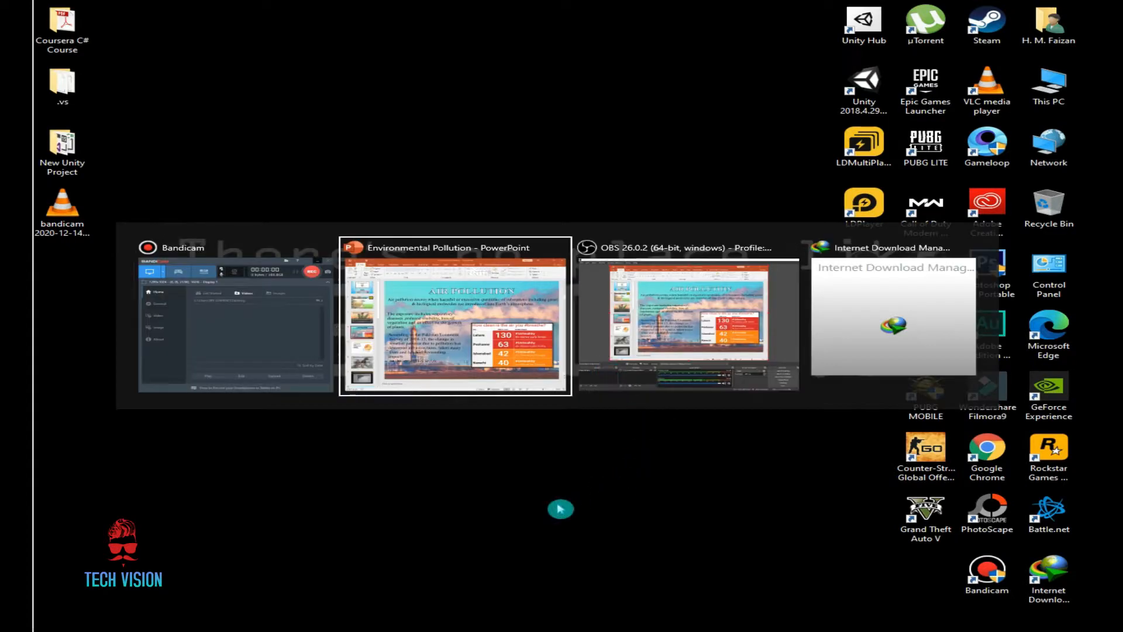
key(alt+Tab)
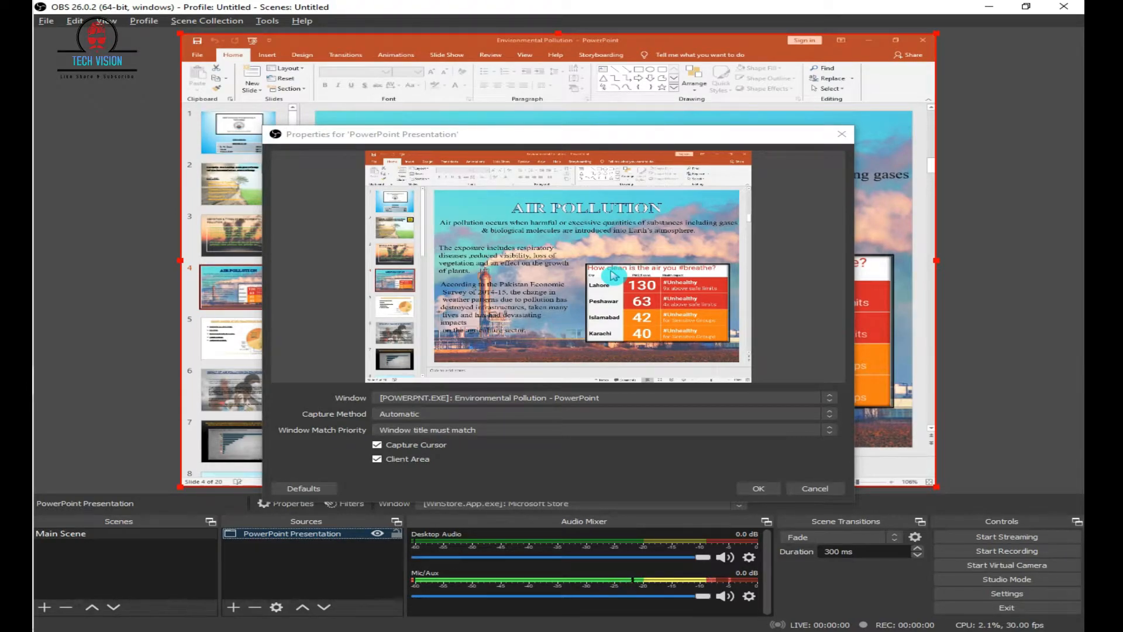
- Cancel the source's properties and remove the PowerPoint Presentation source from Main Scene
click(814, 489)
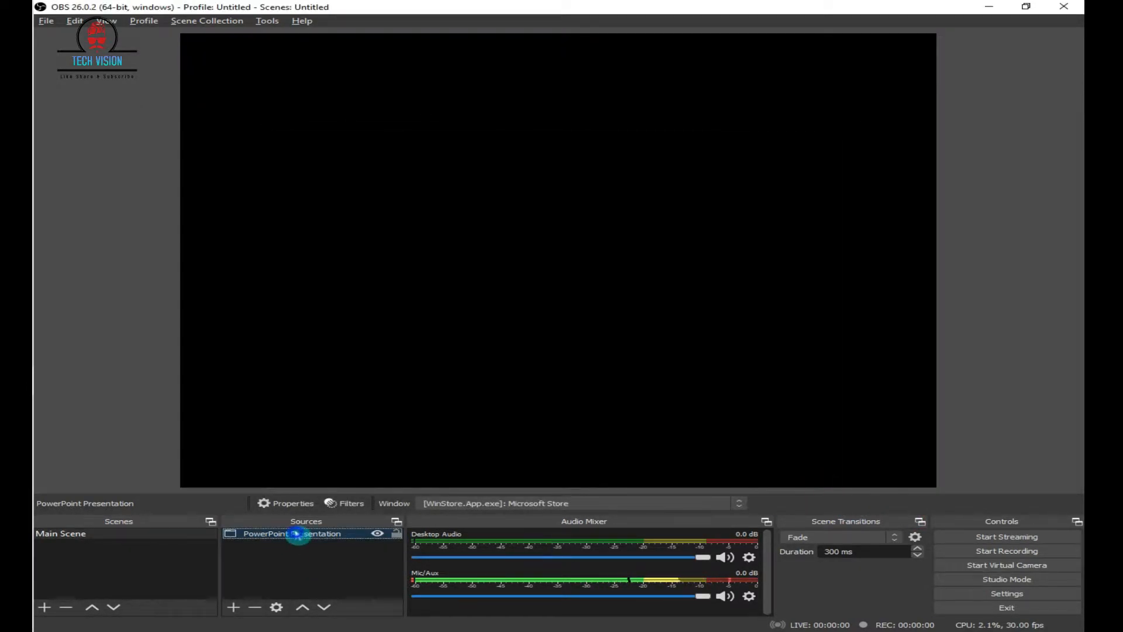
right_click(298, 534)
click(370, 366)
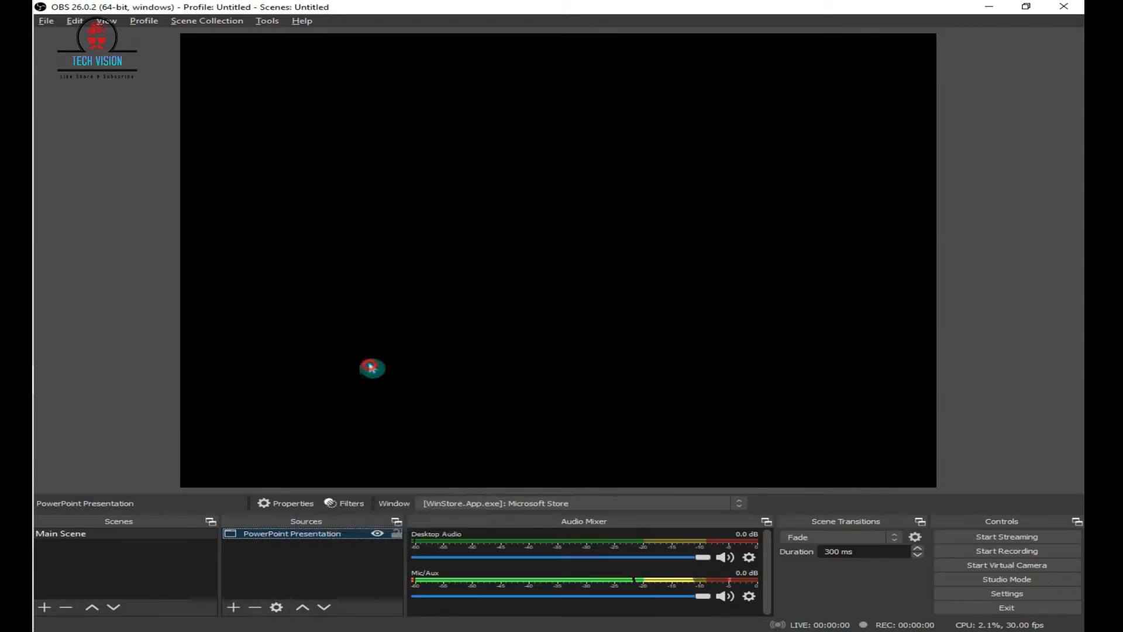
click(639, 344)
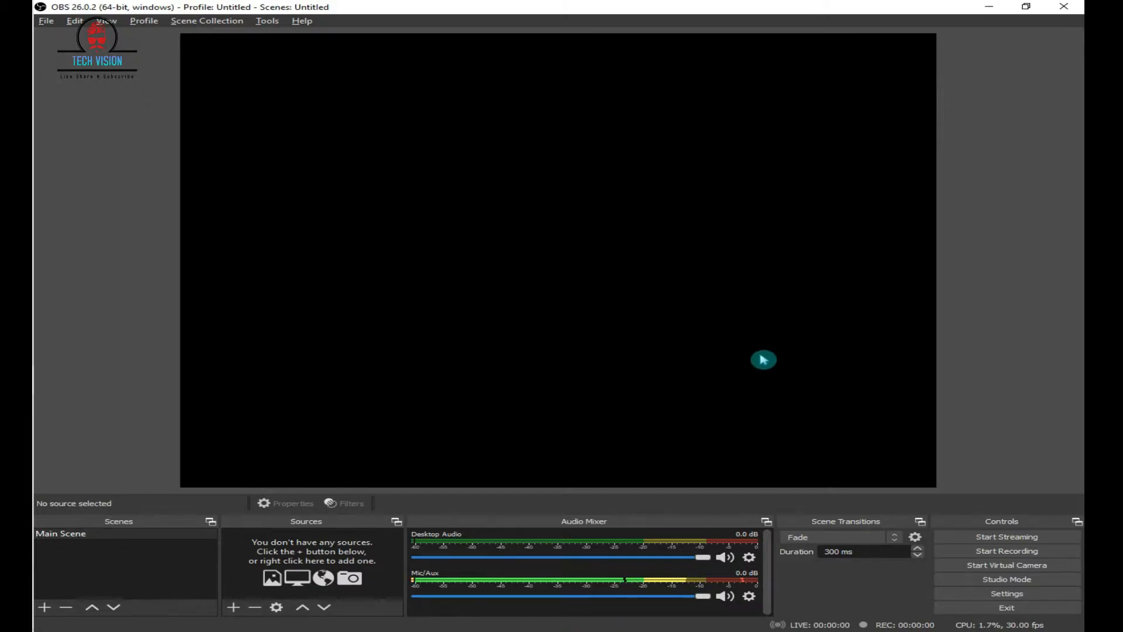
- Open the settings to examine the General options, and close them without changes
click(1007, 593)
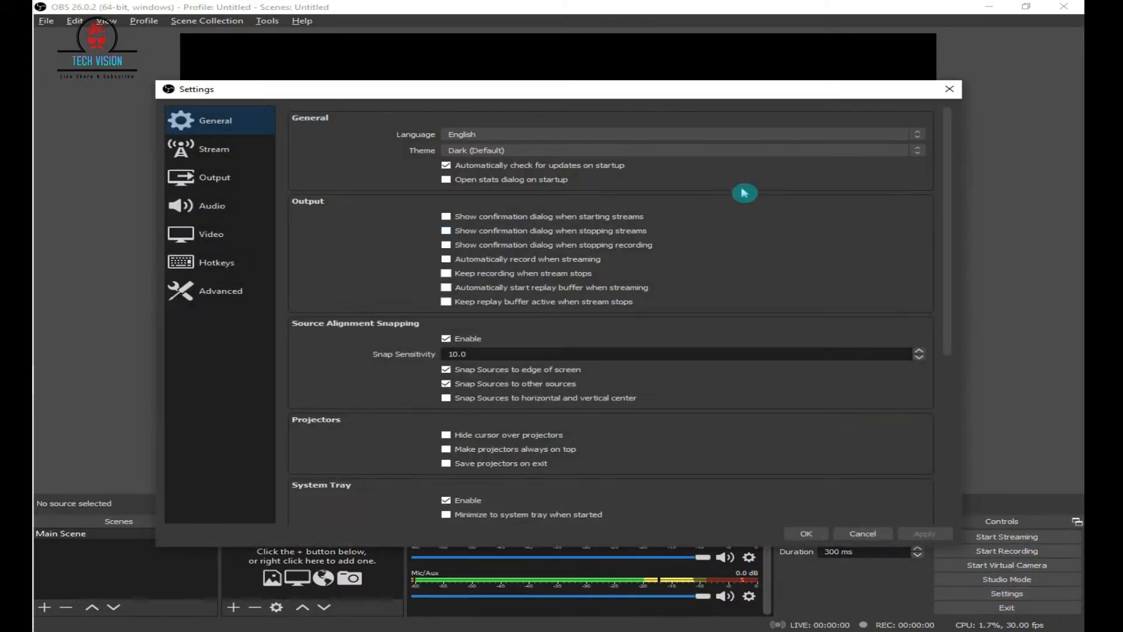
click(962, 89)
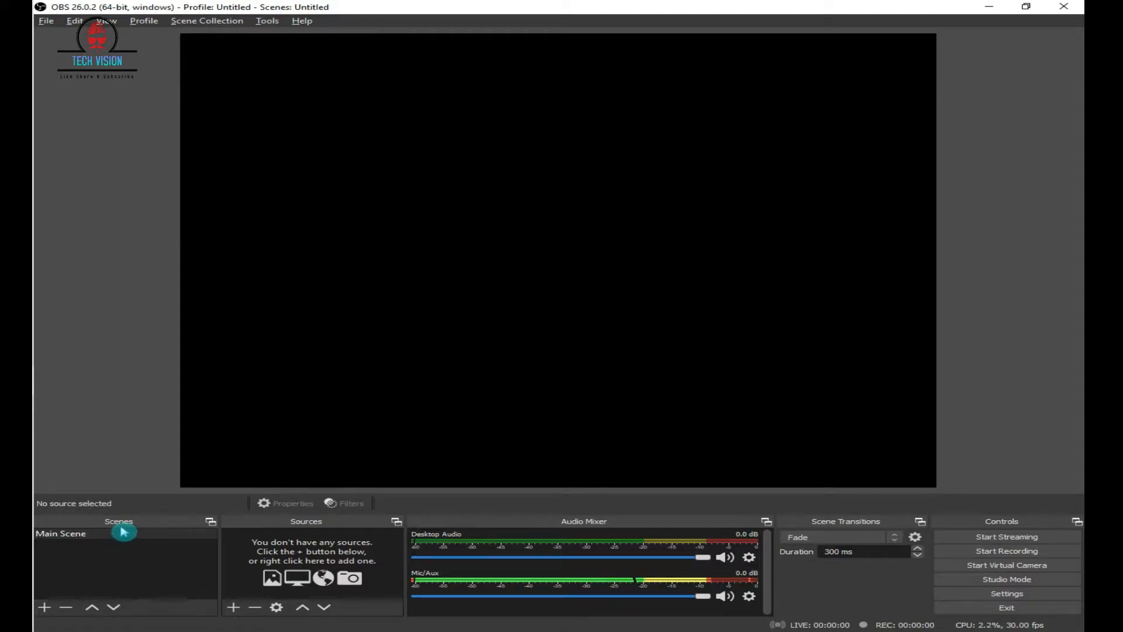
right_click(70, 538)
click(91, 554)
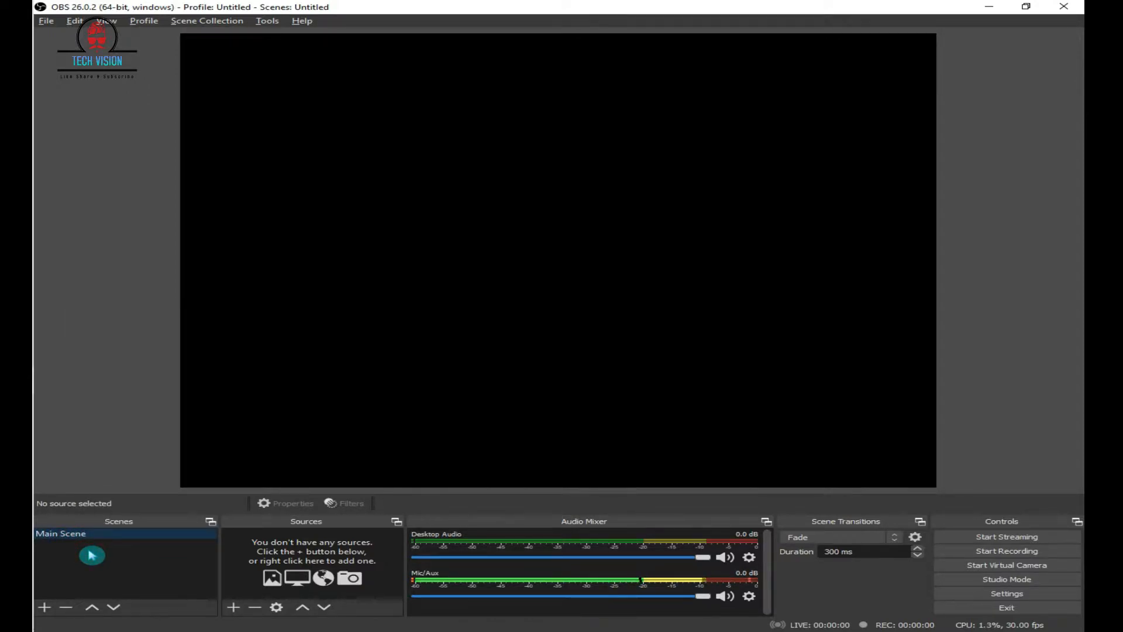
right_click(99, 537)
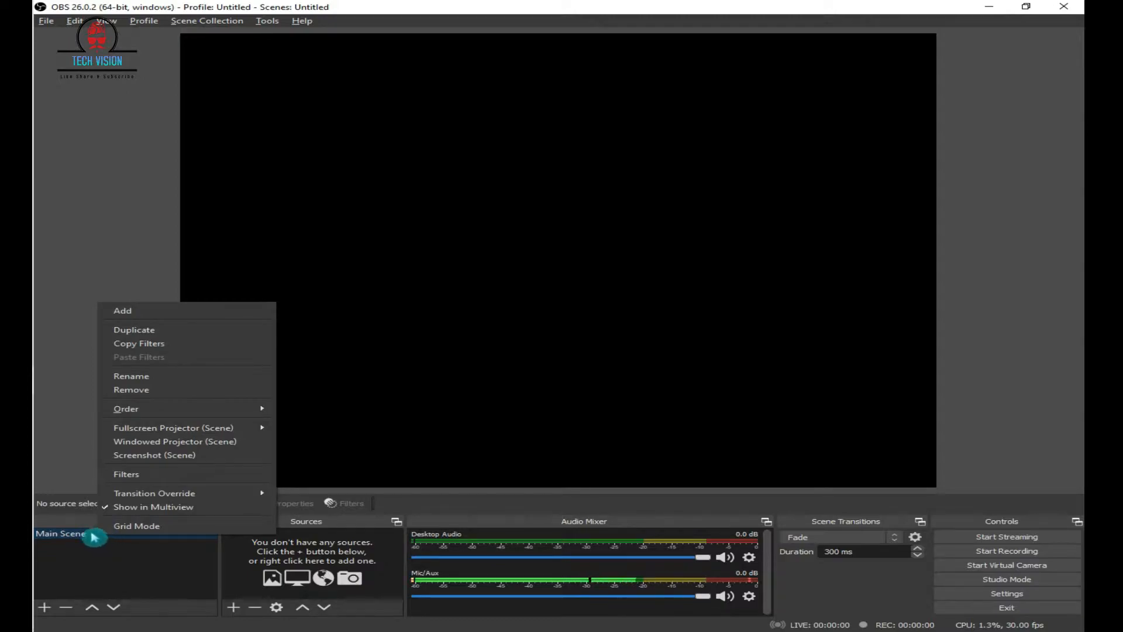
click(99, 538)
right_click(66, 533)
click(85, 546)
right_click(86, 546)
click(60, 576)
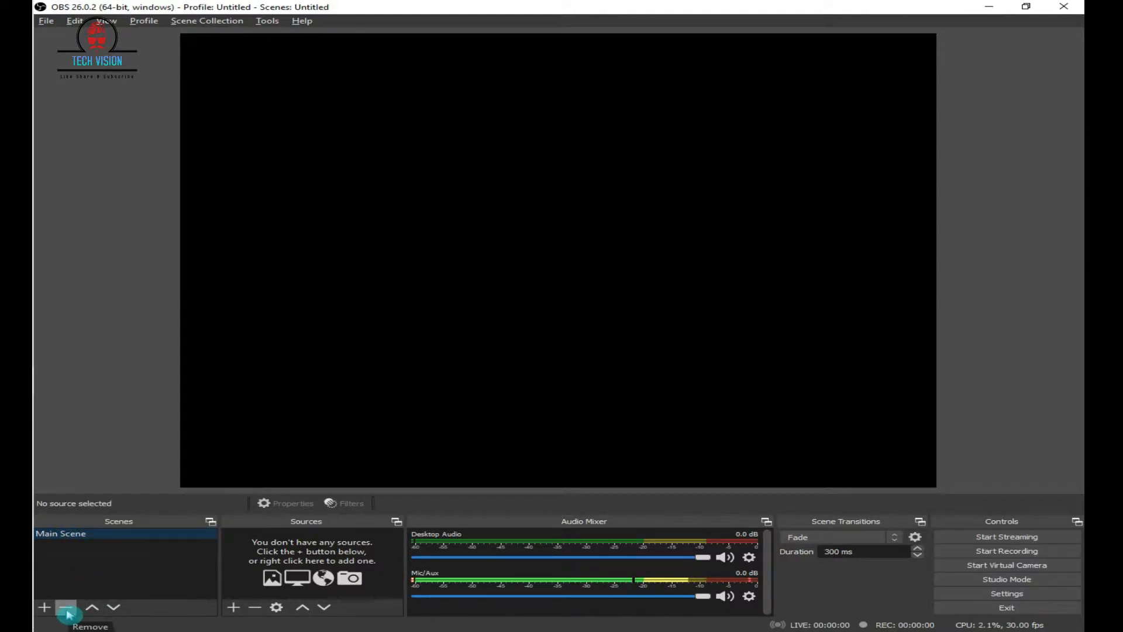
- Add a new scene named "Main Presentation Scene"
click(44, 606)
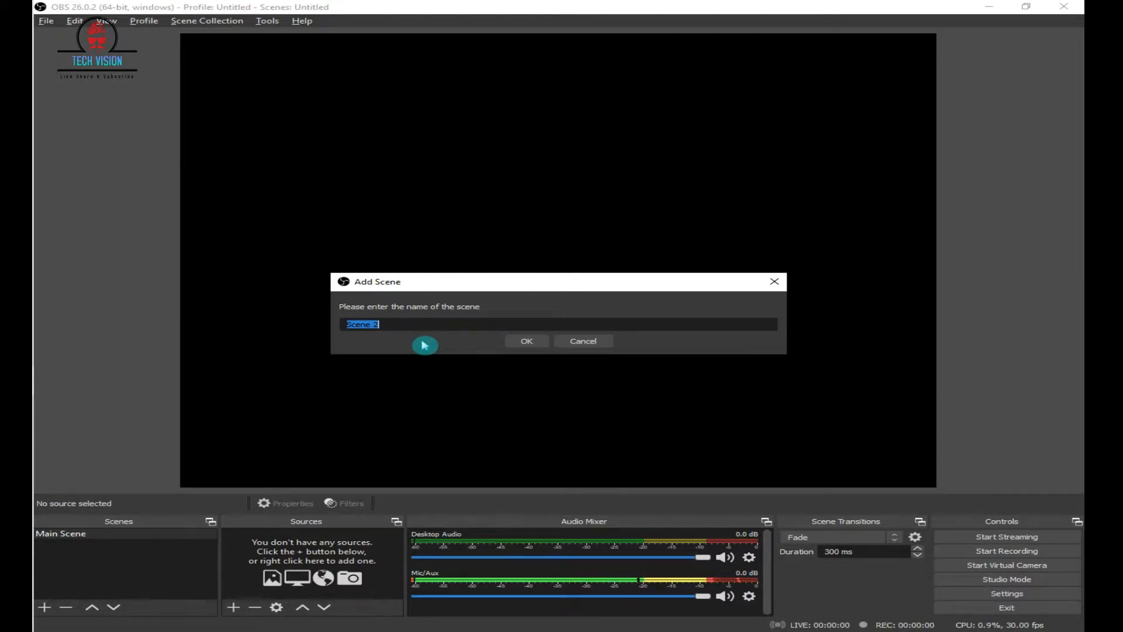
text(Main S)
key(BackSpace)
text(Presentaio)
key(BackSpace)
key(BackSpace)
text(tion Scene)
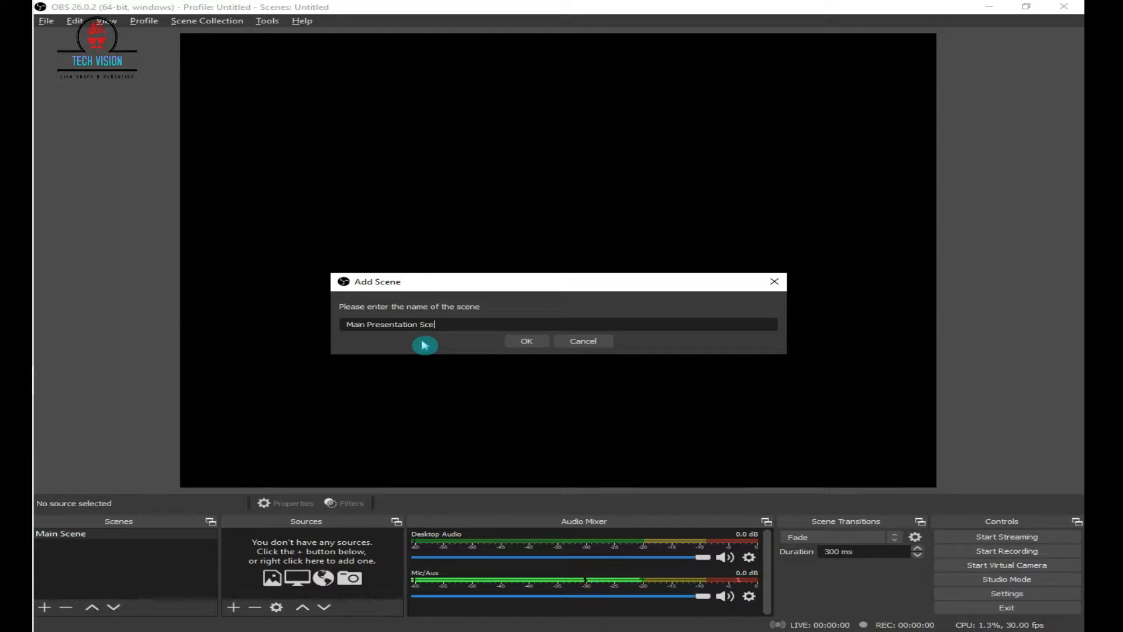
click(528, 341)
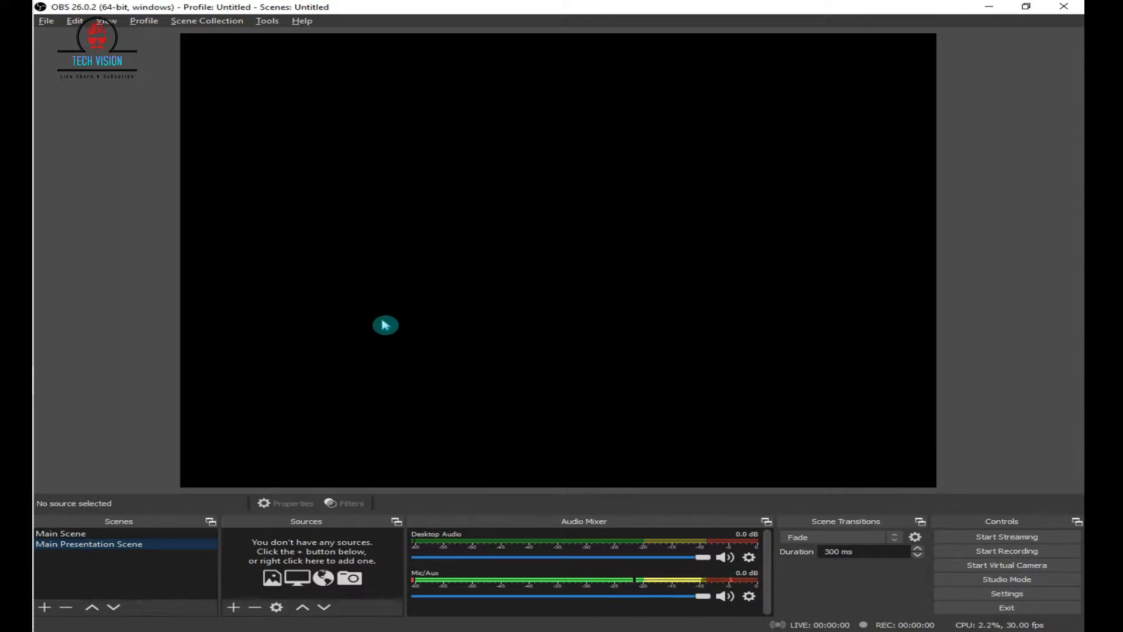
- Remove the old Main Scene from the scene list and confirm the deletion
right_click(112, 534)
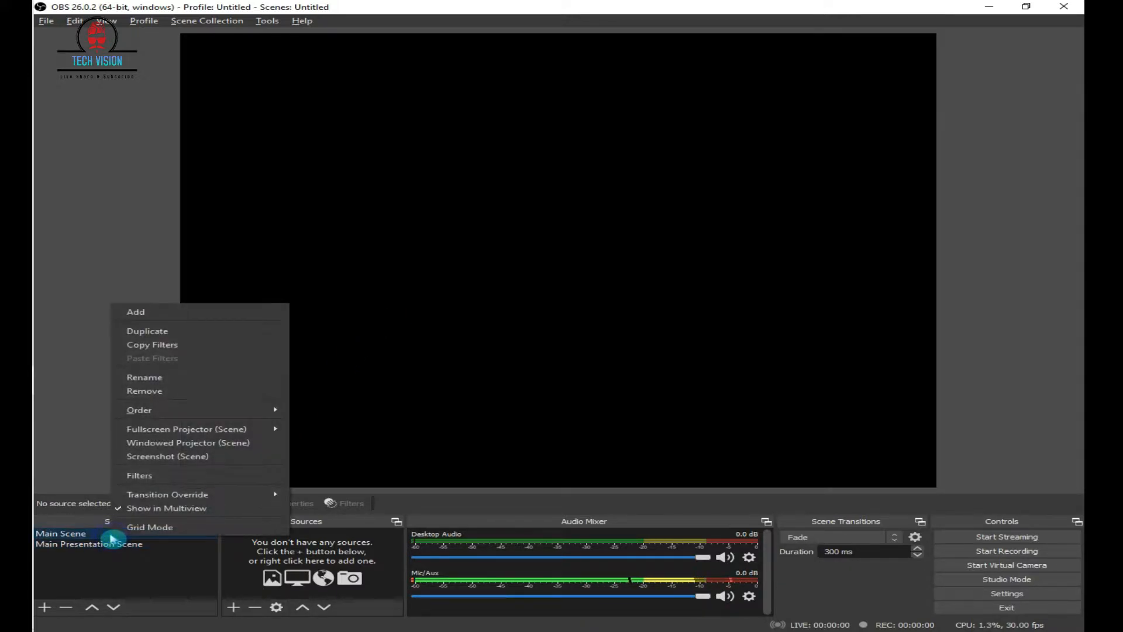
click(201, 391)
click(613, 337)
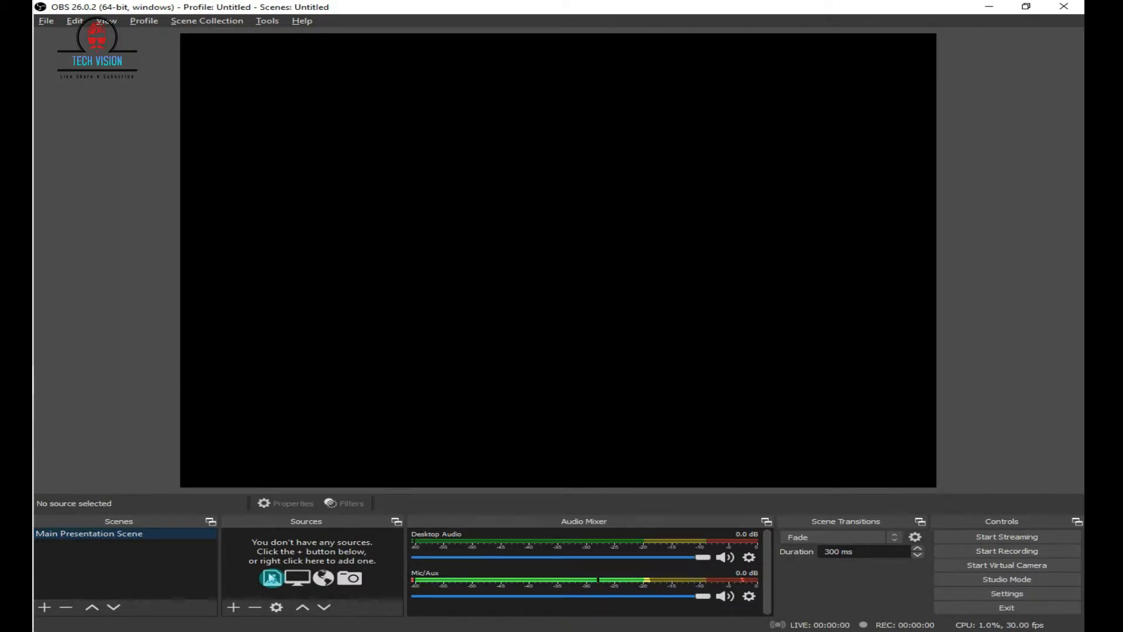
- Add a new Window Capture source named "PowerPoint Presentation" to the Main Presentation Scene
click(236, 607)
click(409, 538)
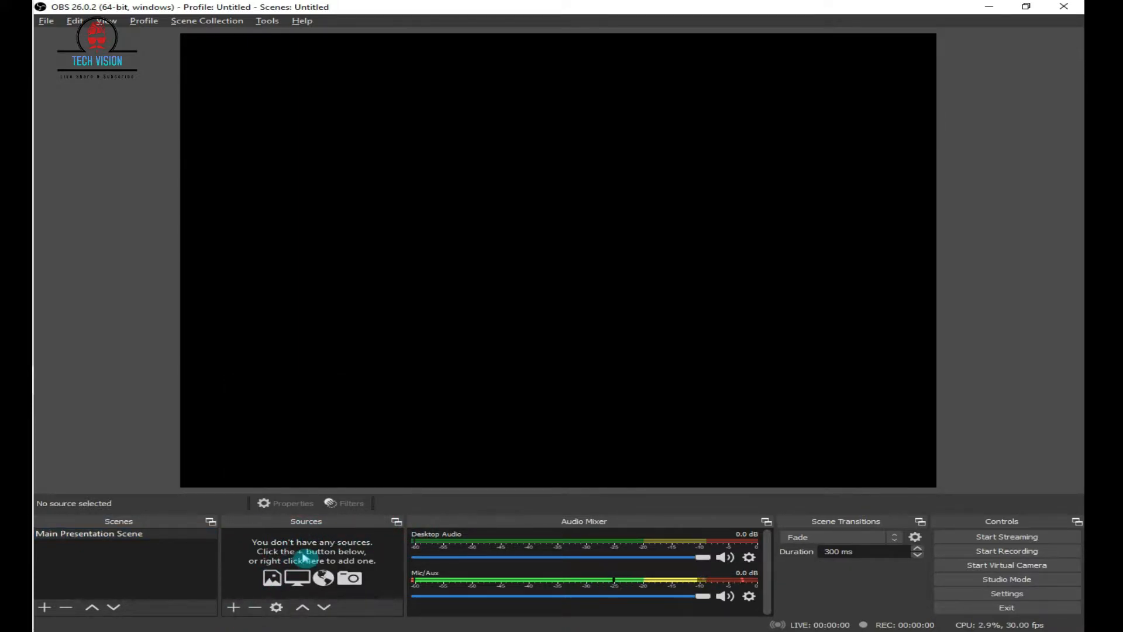
click(234, 606)
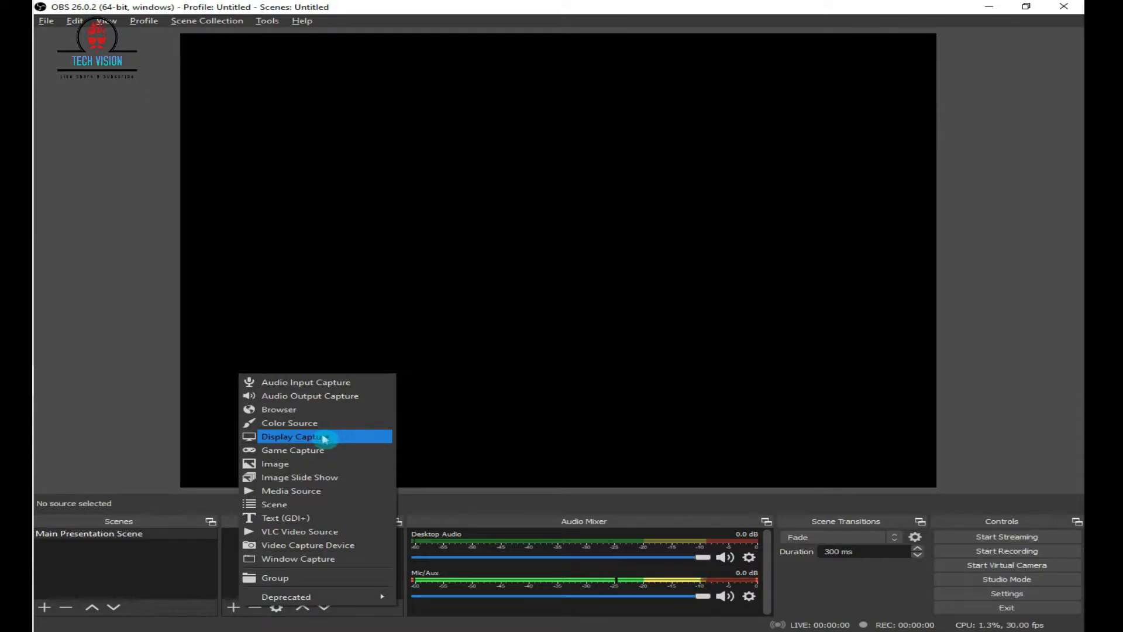
click(316, 559)
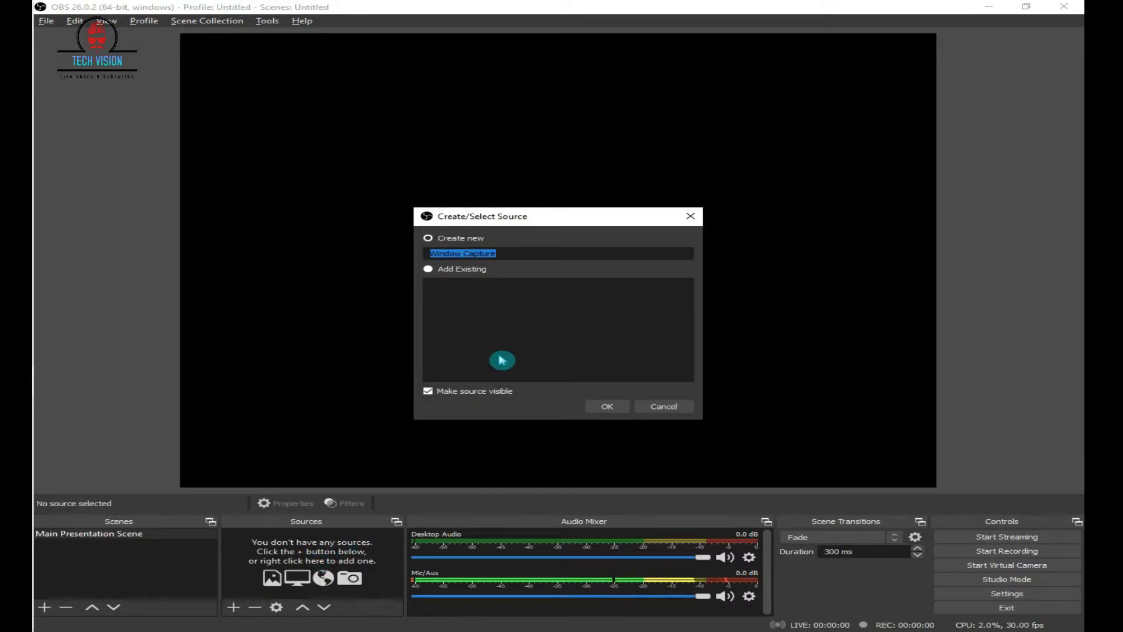
text(PowerPoint Presentation)
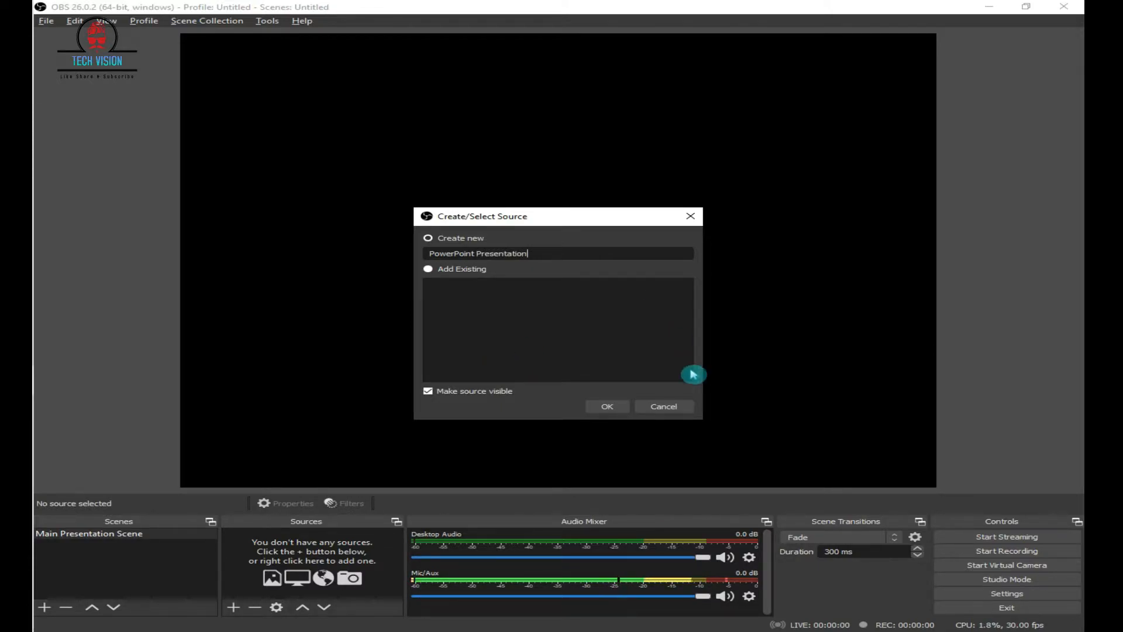
click(606, 405)
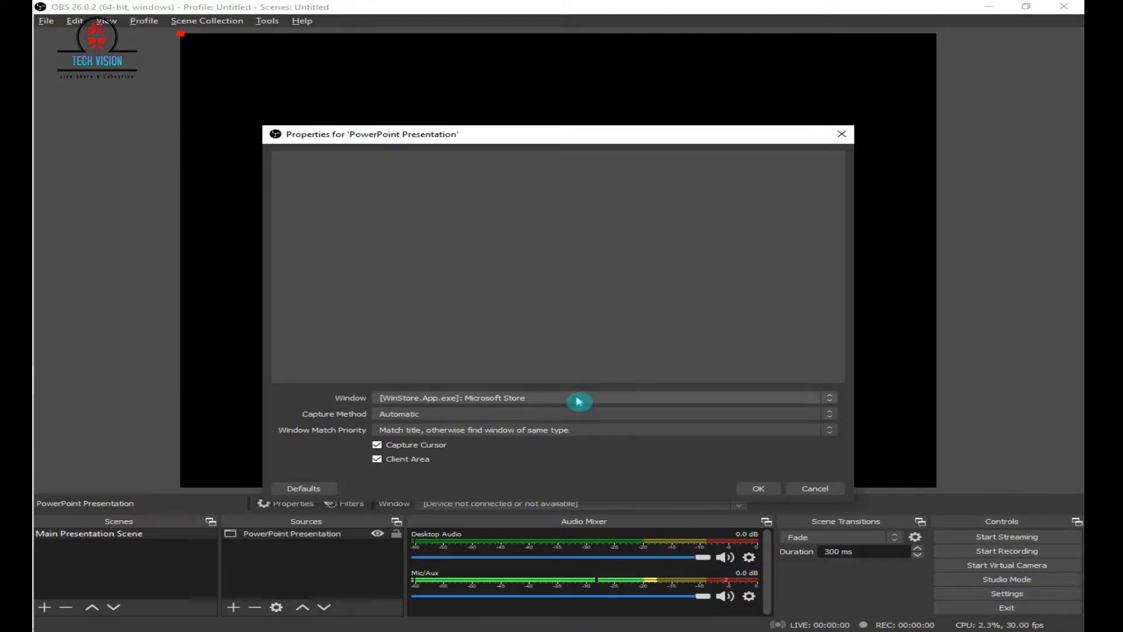
- Check the source's list of capturable windows and view the Environmental Pollution presentation in PowerPoint
click(443, 402)
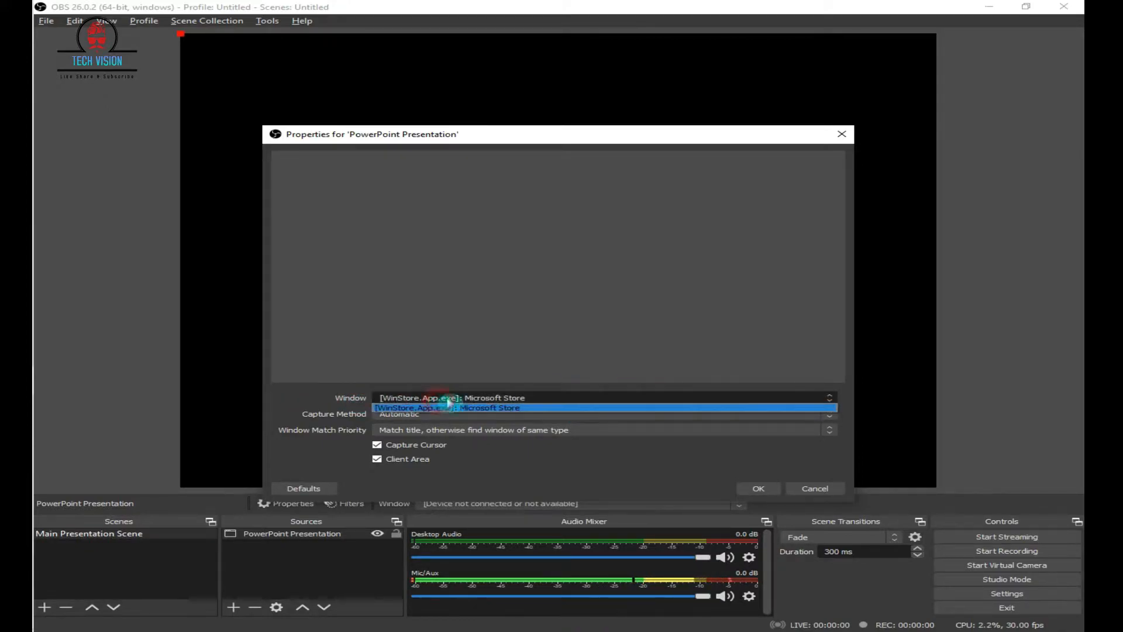
click(545, 403)
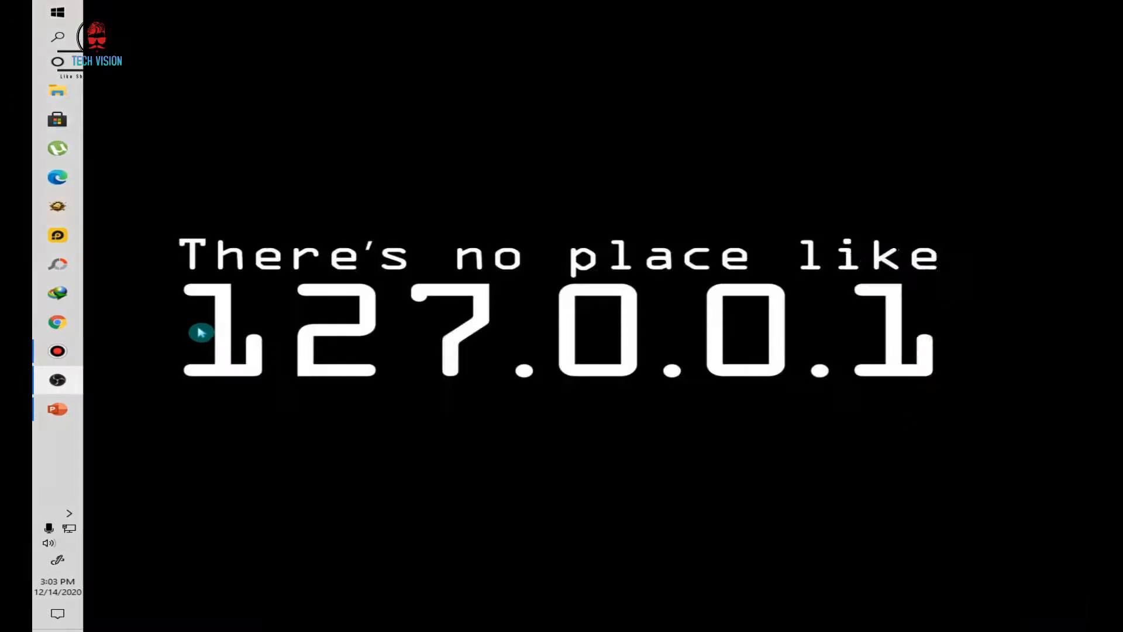
click(51, 420)
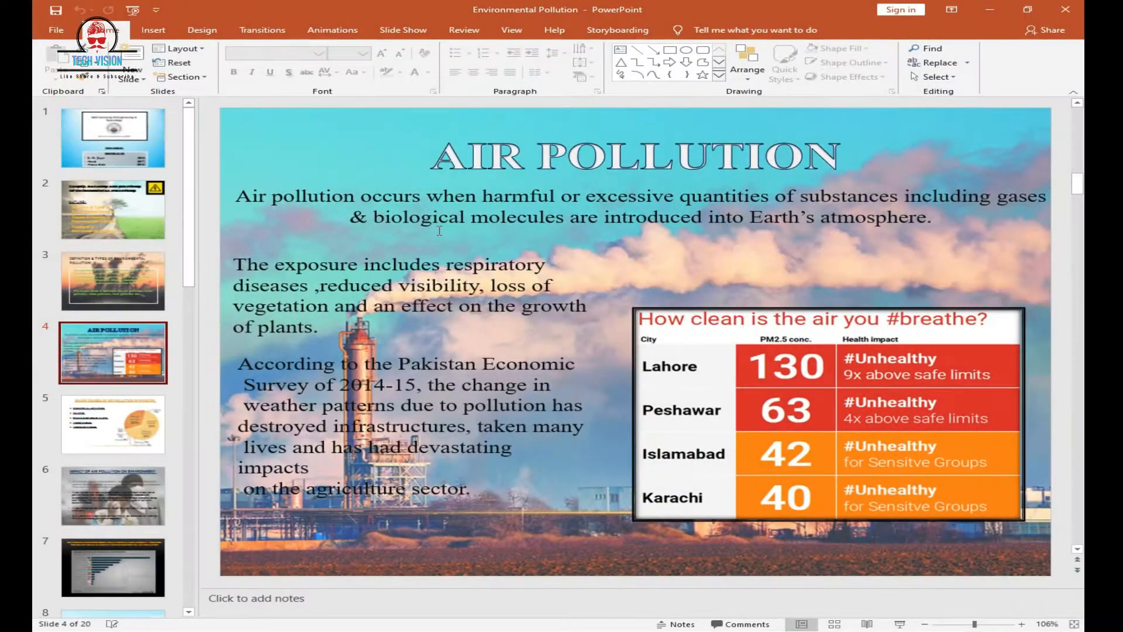
key(super)
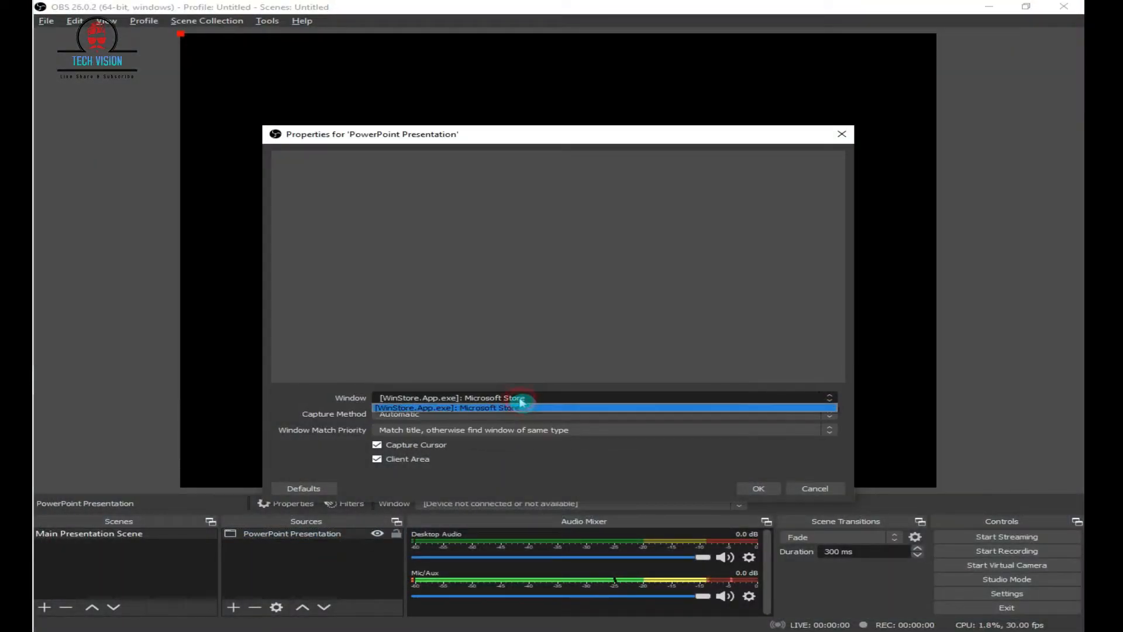
click(521, 401)
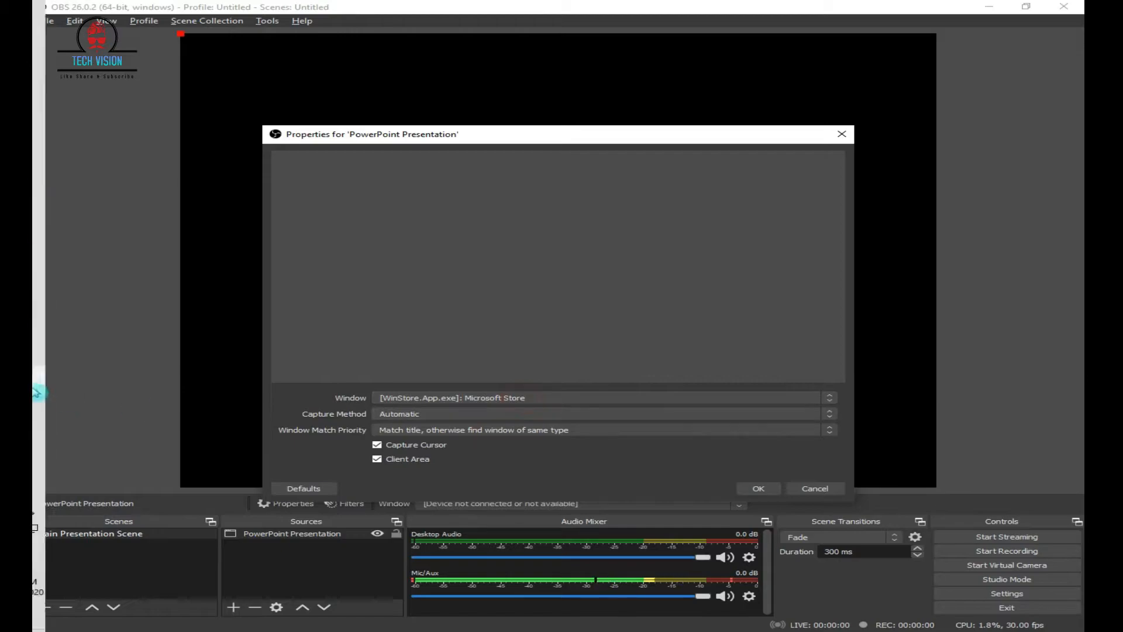
- Switch to PowerPoint and restore the Environmental Pollution window down from its maximized size
key(alt+Tab)
drag(517, 3, 514, 52)
double_click(513, 52)
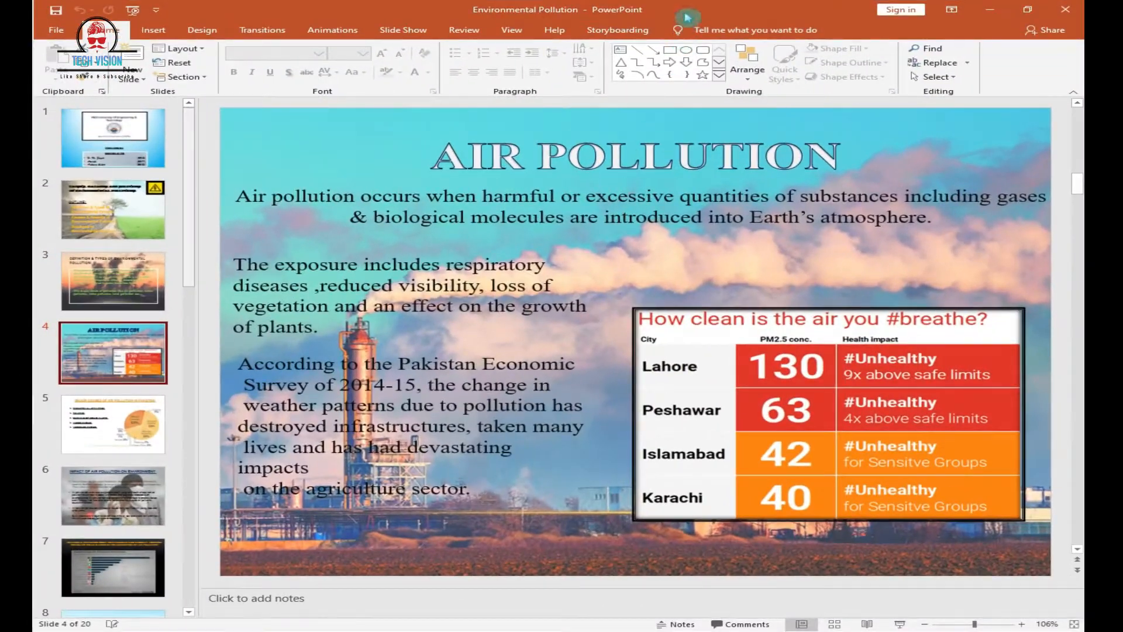
drag(674, 5, 504, 5)
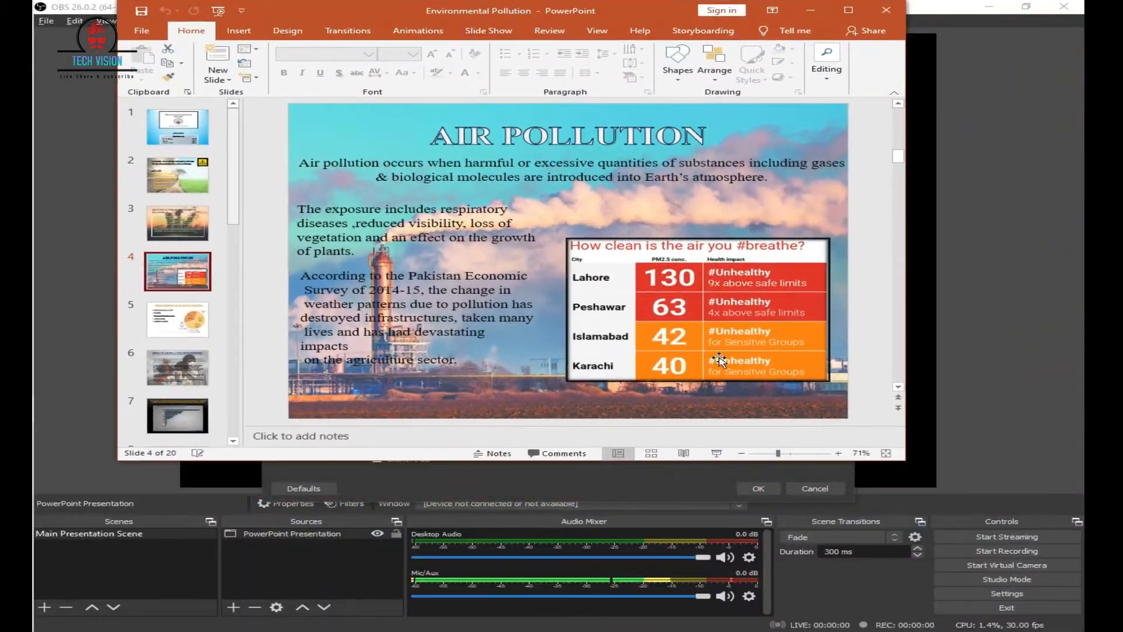
- Return to OBS, check the capturable windows again and accept the source's properties with Microsoft Store as the window
click(627, 495)
click(609, 400)
click(608, 407)
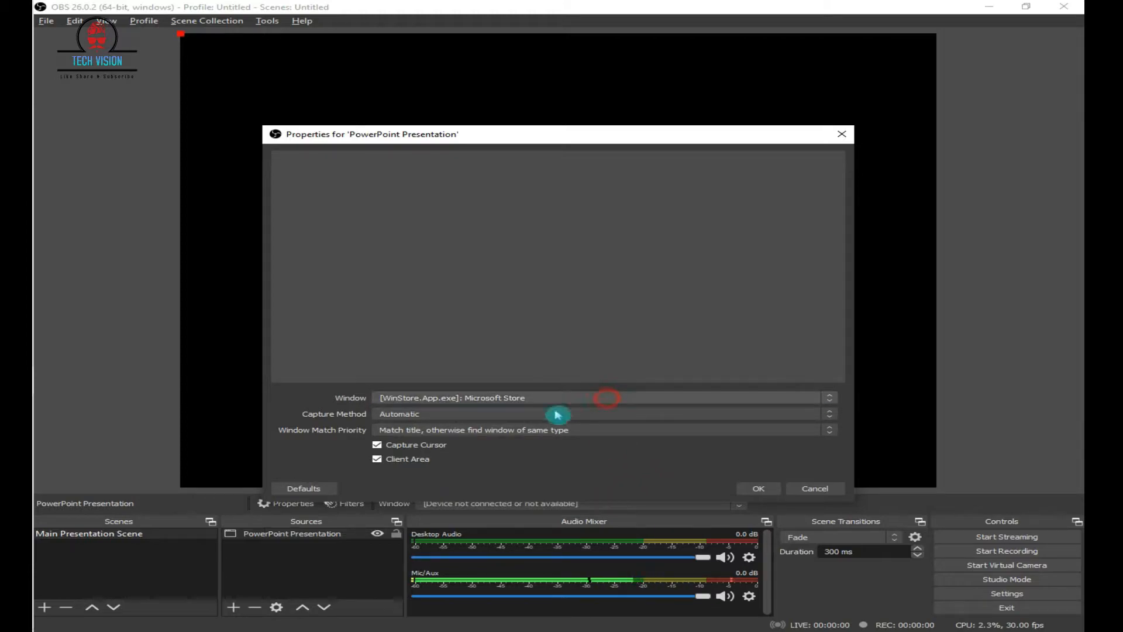
click(463, 413)
click(487, 404)
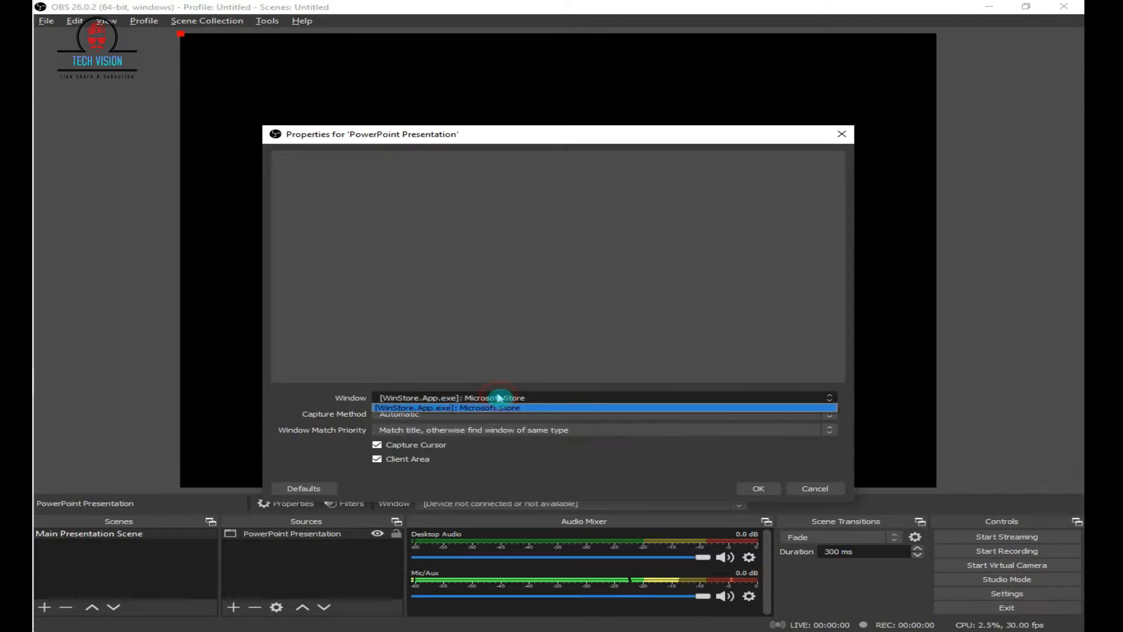
click(758, 488)
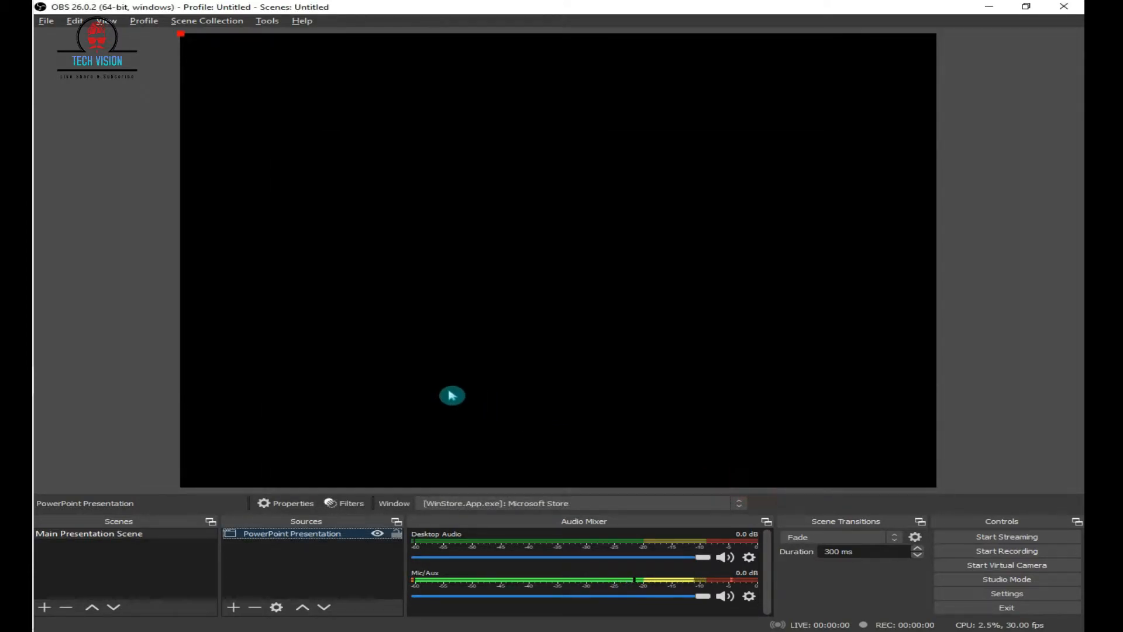
- Check which windows the PowerPoint Presentation source can capture and cancel its properties without changes
right_click(289, 534)
click(354, 522)
click(491, 398)
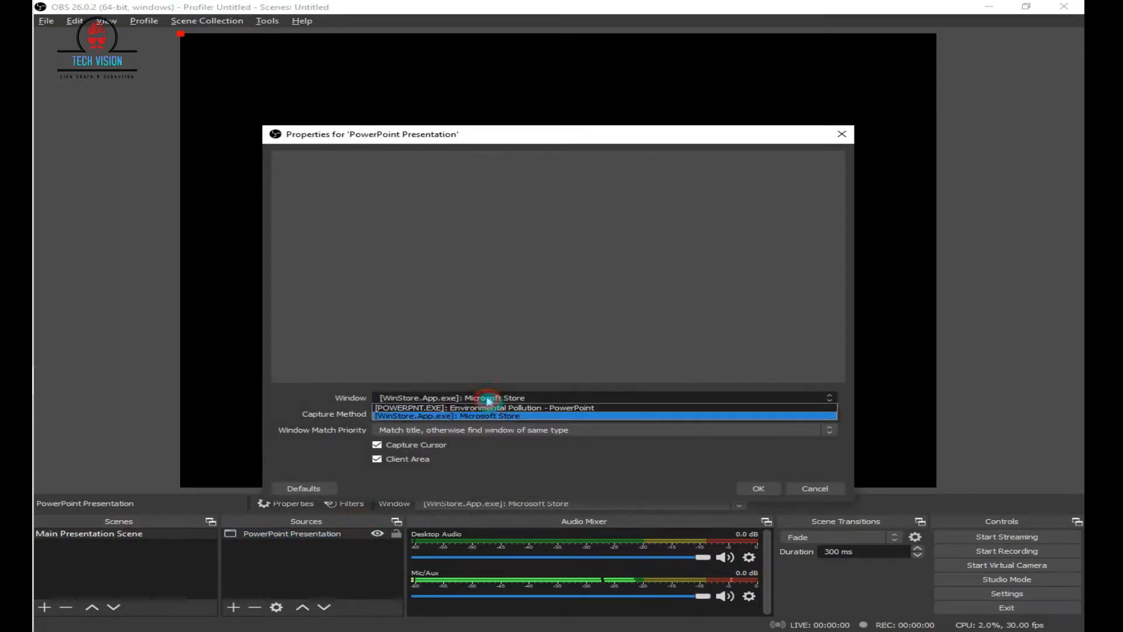
click(830, 488)
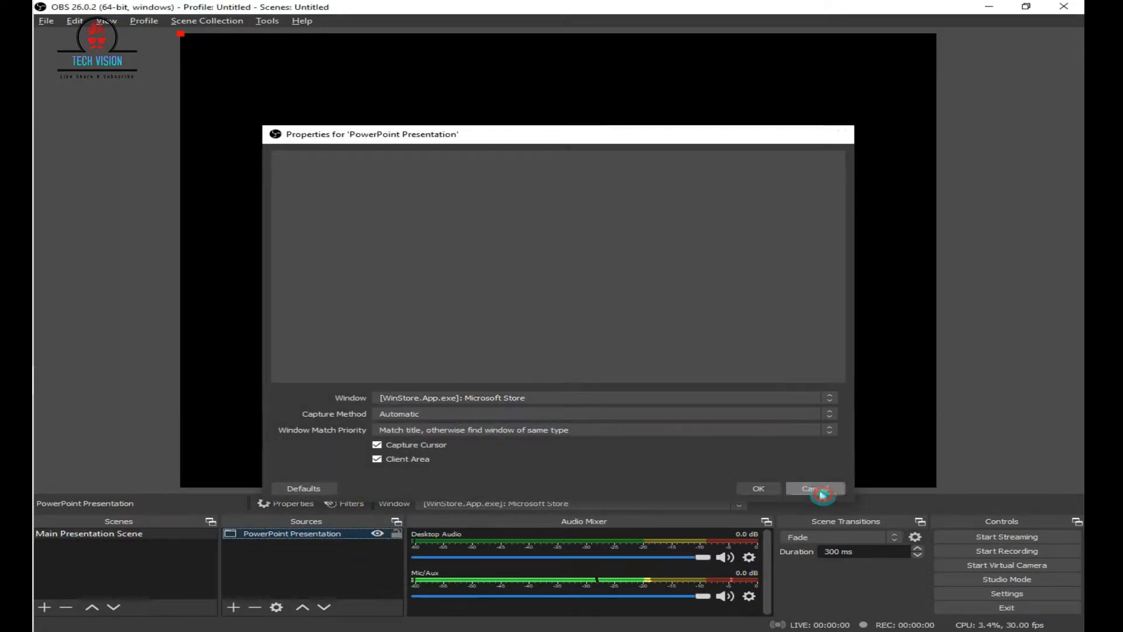
click(816, 489)
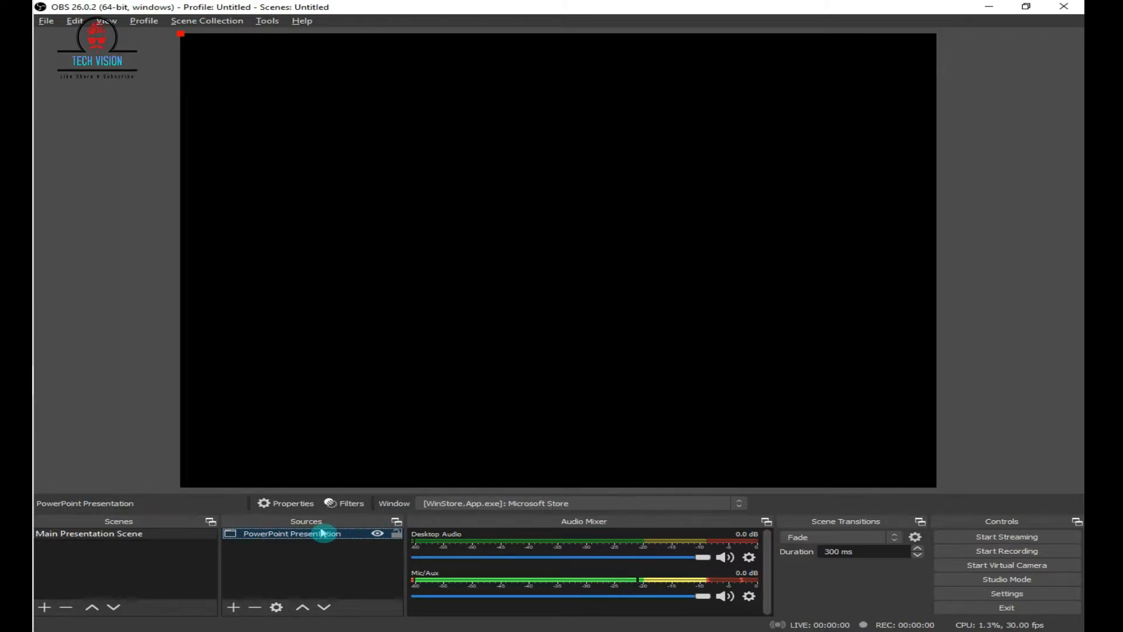
- Reopen the source's properties and compare its list of capturable windows with the Environmental Pollution window open in PowerPoint
right_click(322, 532)
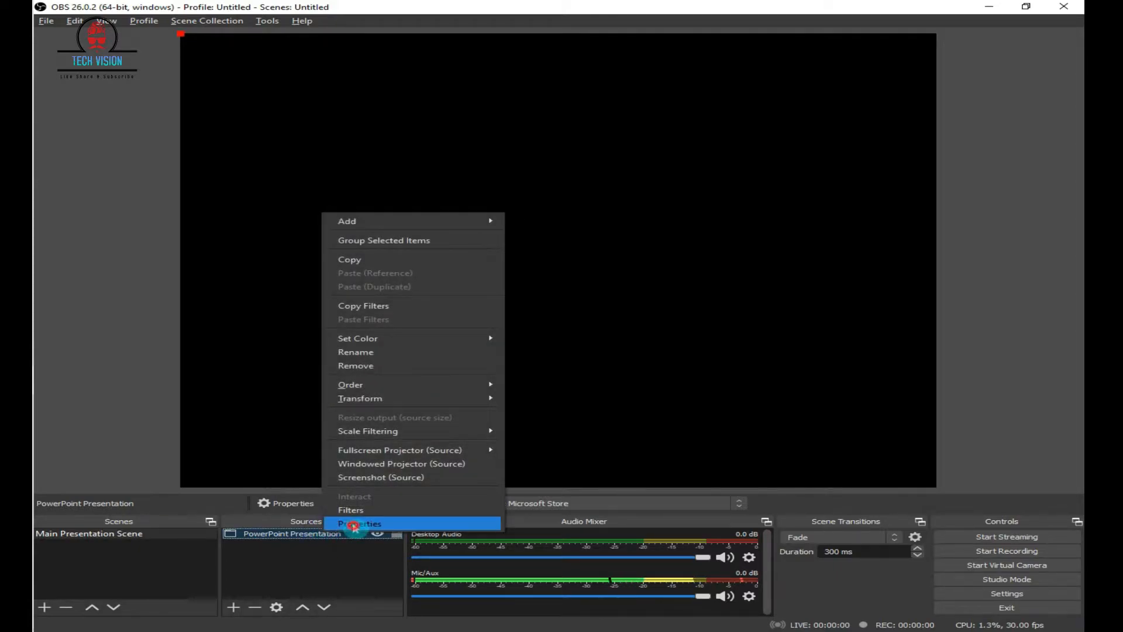
click(342, 522)
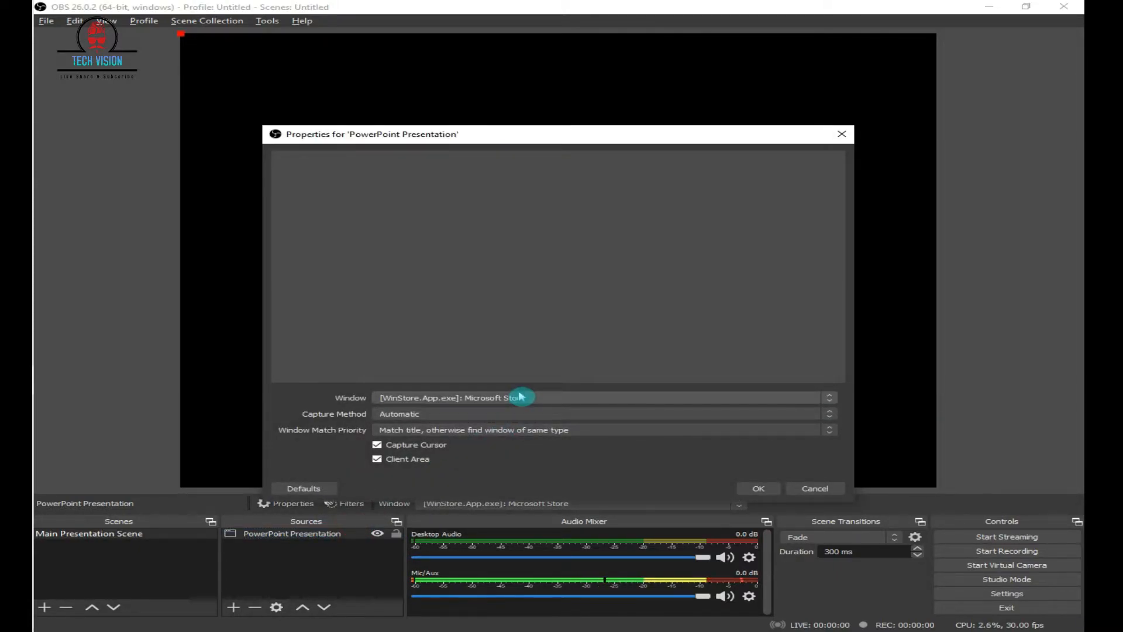
click(404, 398)
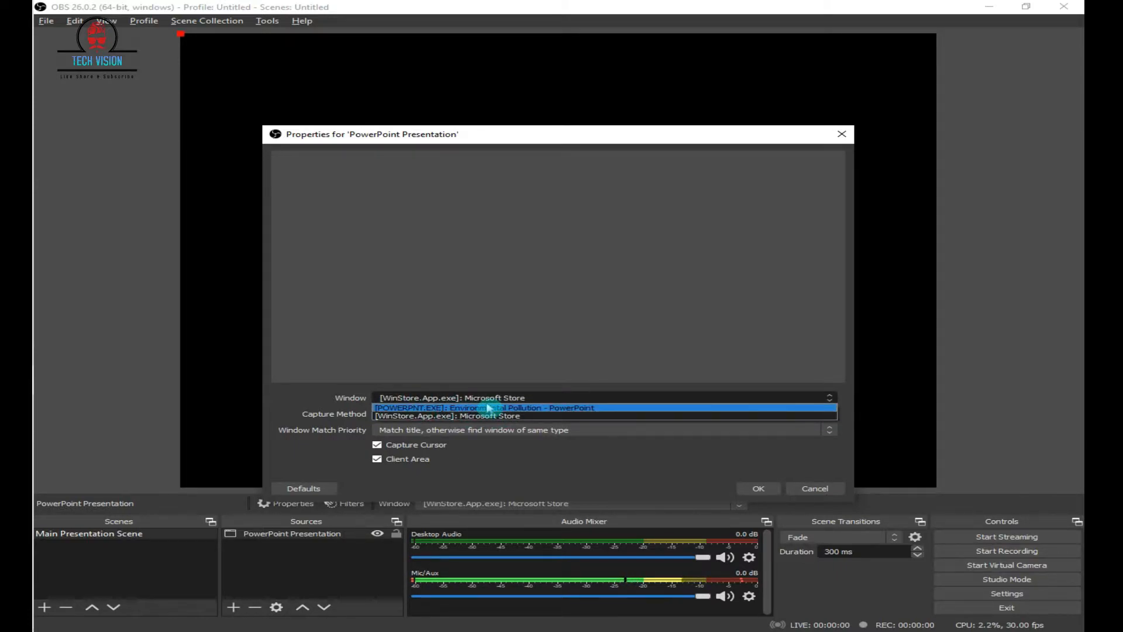
key(alt+Tab)
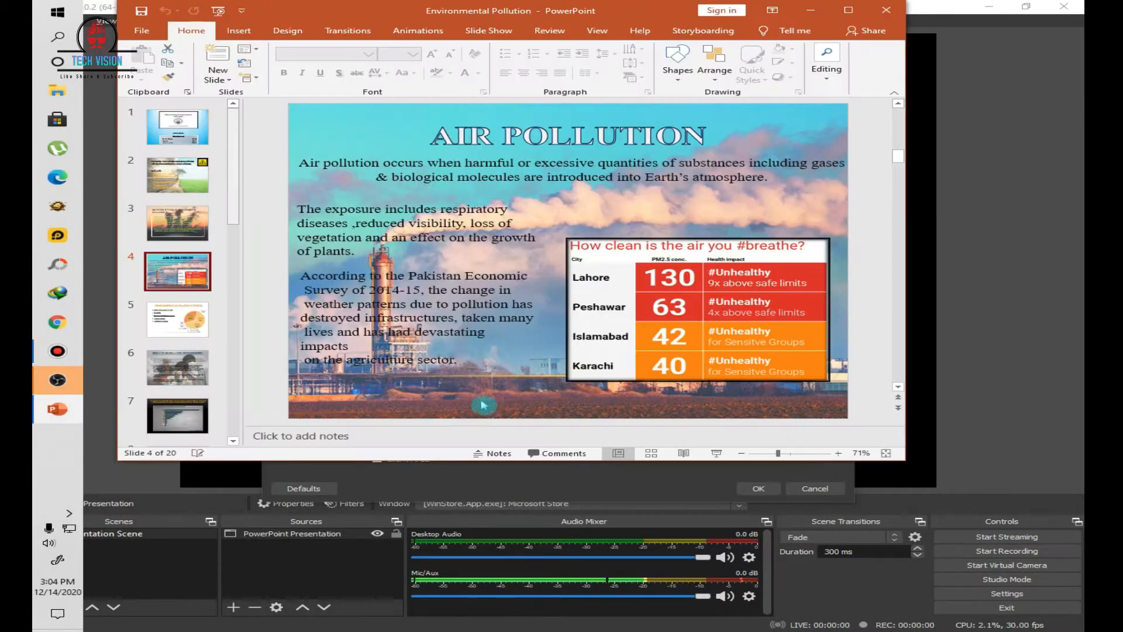
click(437, 492)
click(491, 398)
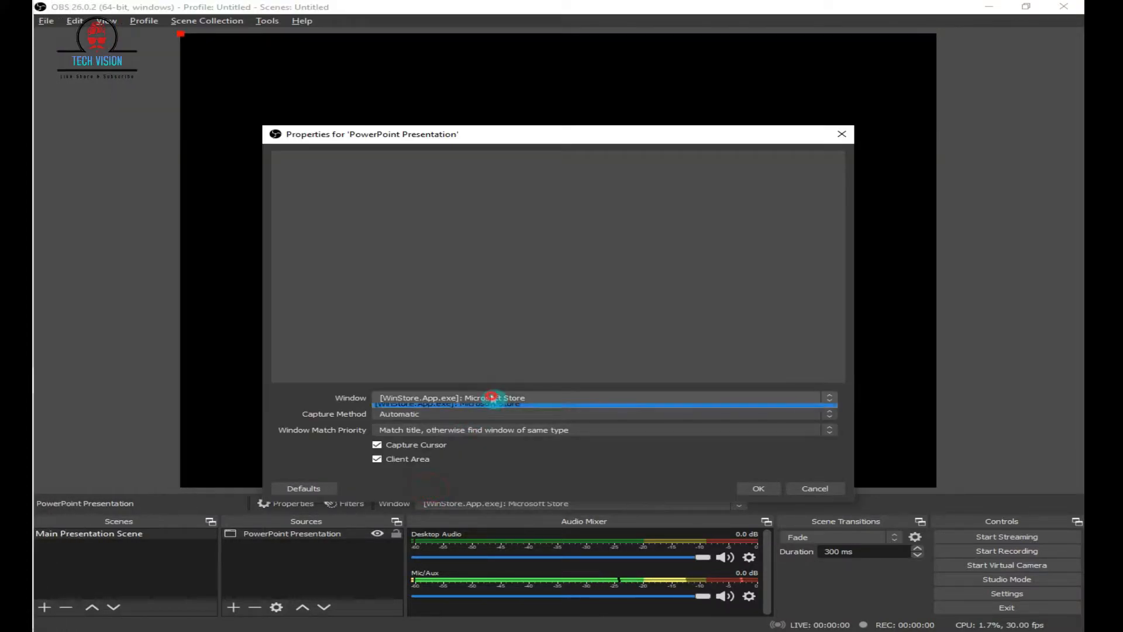
key(alt+Tab)
key(alt+Tab)
key(alt+Tab)
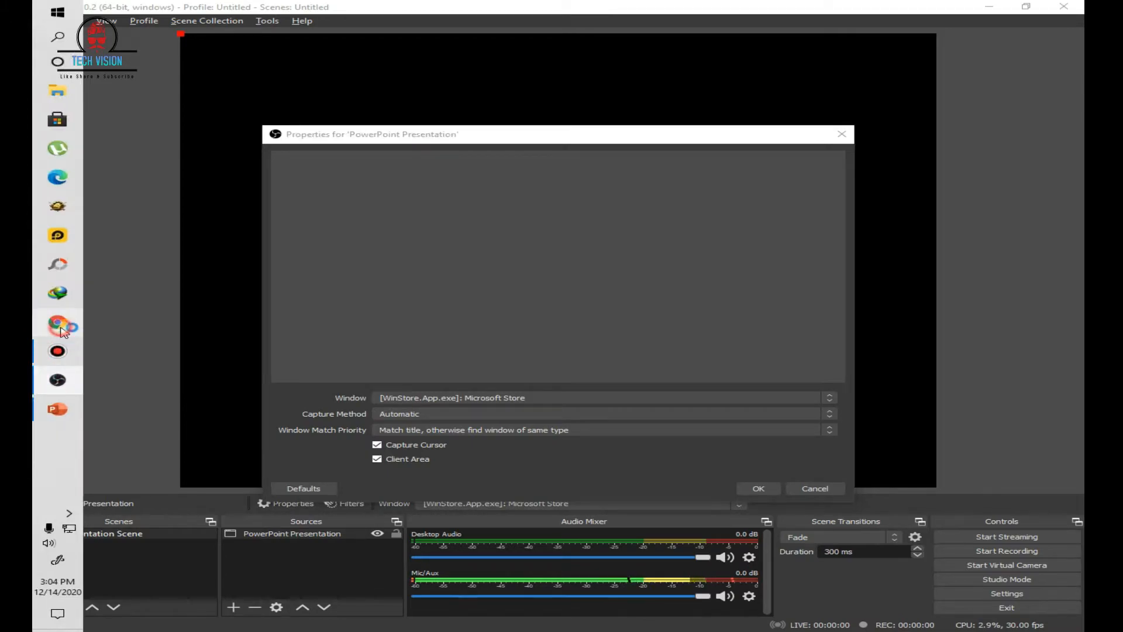
- Launch Google Chrome, restore its window down from full screen and switch back to OBS
click(63, 331)
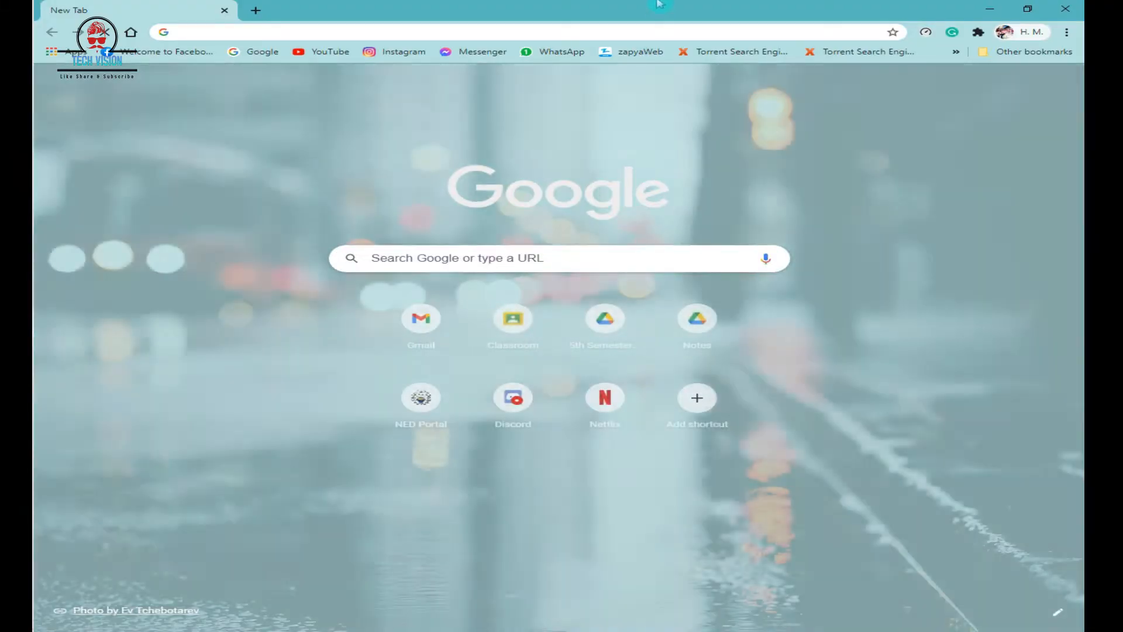
double_click(588, 7)
double_click(587, 7)
double_click(801, 6)
double_click(777, 10)
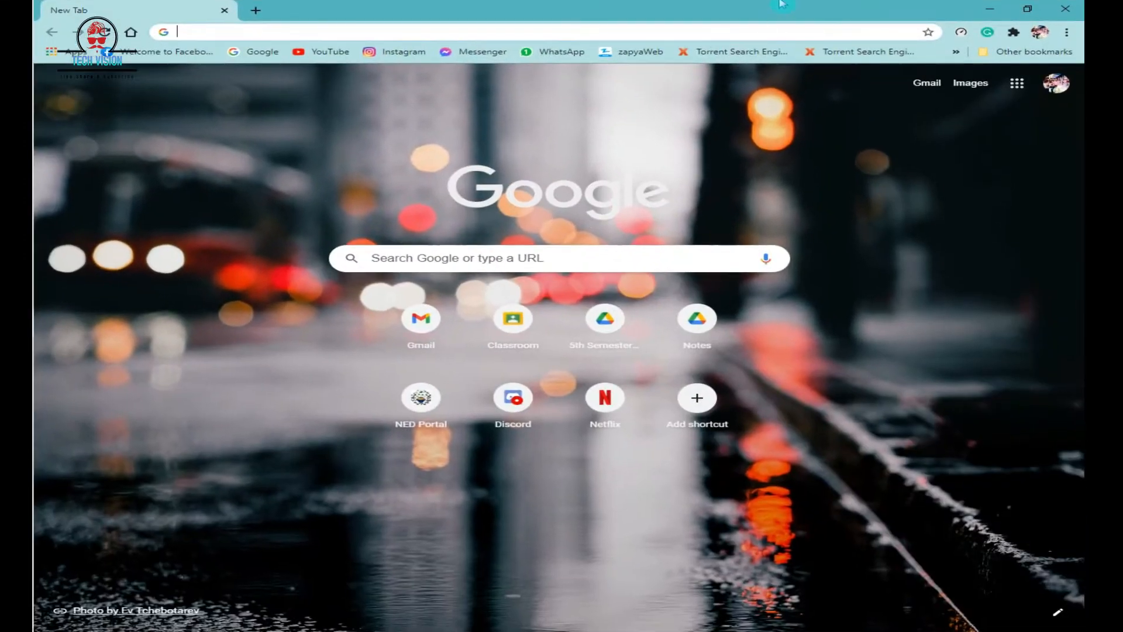
double_click(777, 10)
drag(777, 11, 777, 47)
key(alt+Tab)
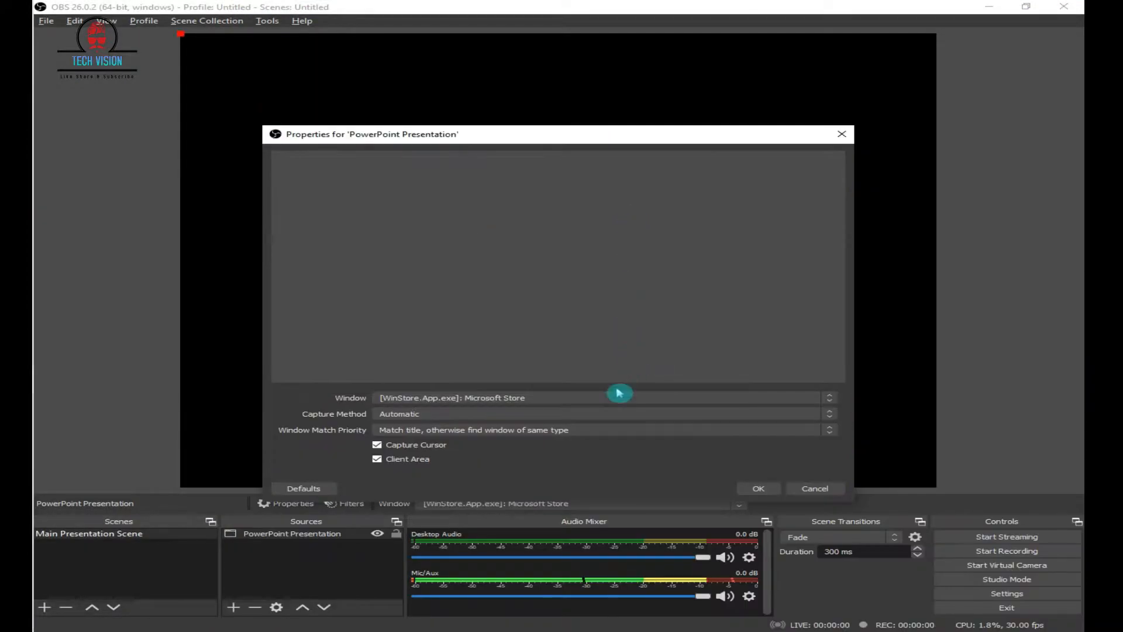
- Reopen the source's properties, try the Google Chrome New Tab window and set the captured window to Environmental Pollution - PowerPoint
click(592, 397)
click(566, 406)
click(824, 490)
right_click(357, 533)
click(363, 538)
click(560, 397)
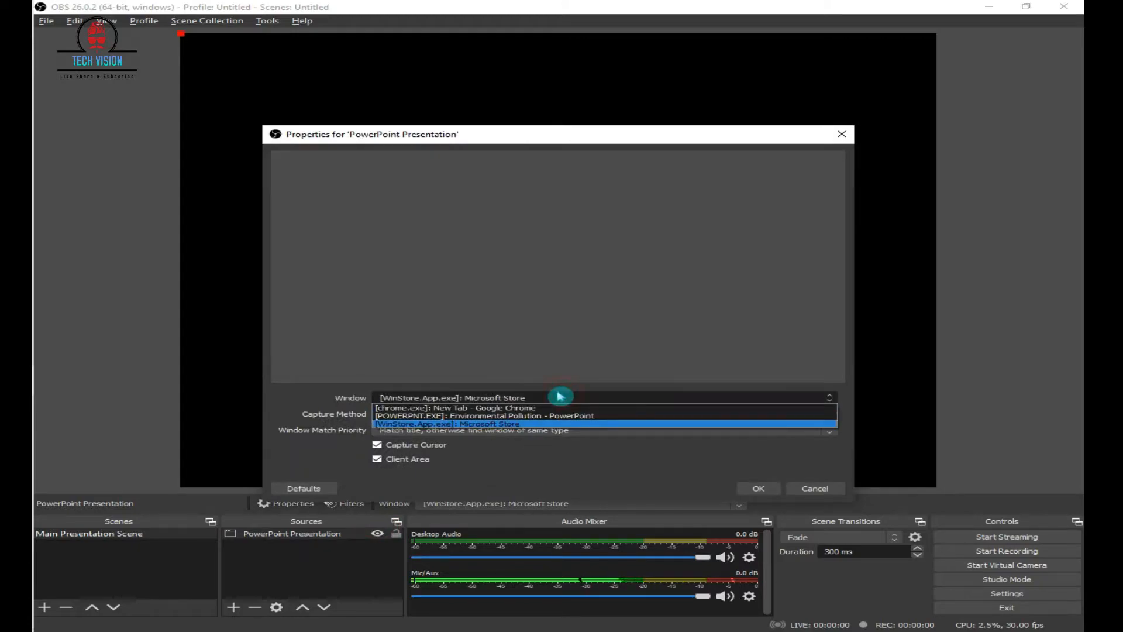
click(491, 408)
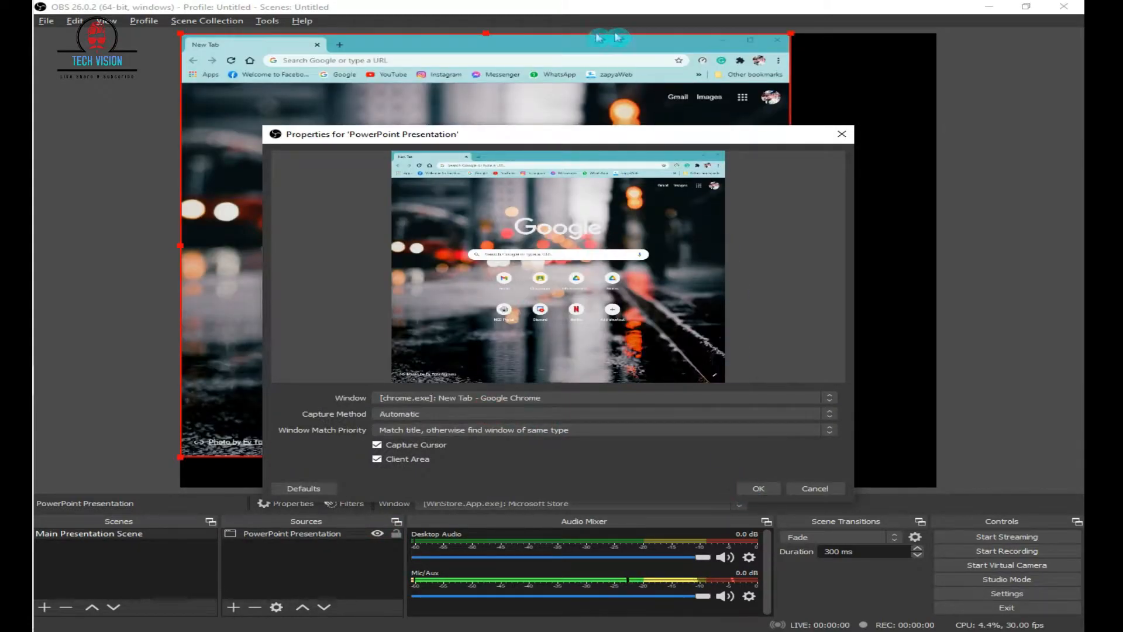
click(484, 399)
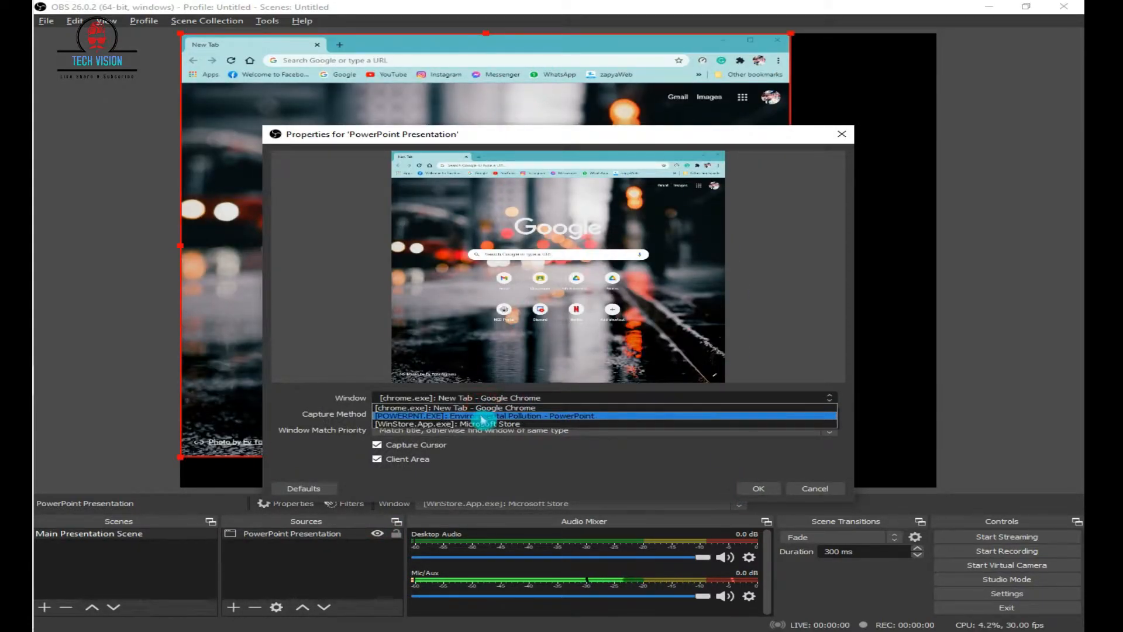
click(481, 416)
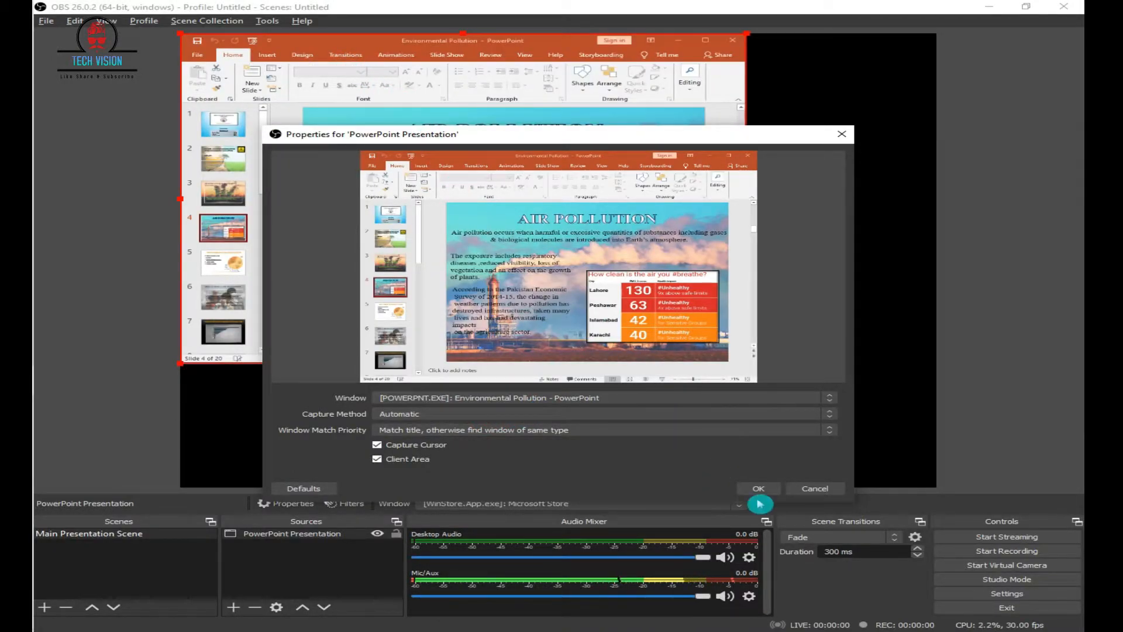
- Bring up the Google Chrome window, close it and return to the source's properties in OBS
key(alt+Tab)
key(alt+Tab)
key(alt+Tab)
key(alt+Tab)
key(alt+Tab)
key(alt+Tab)
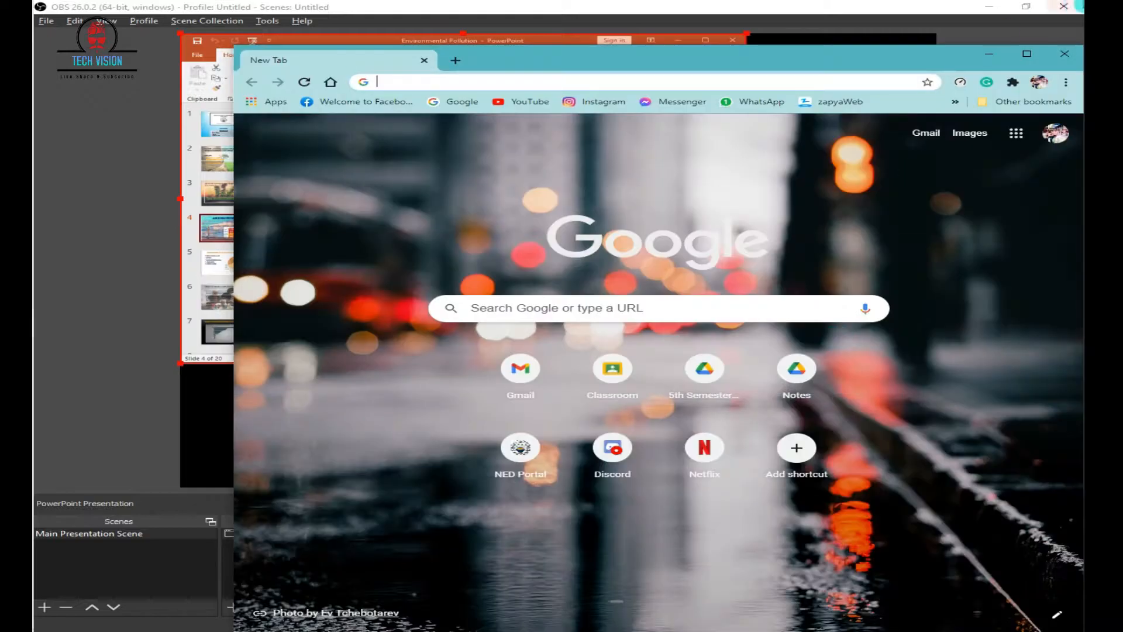
click(1025, 55)
click(1066, 7)
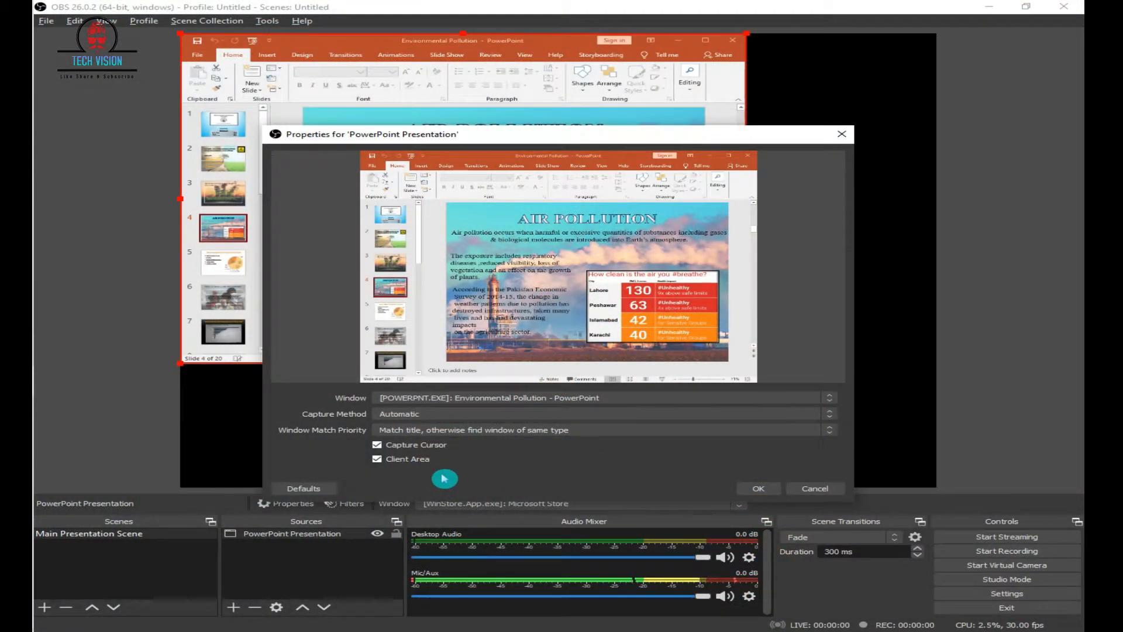
- Keep the capture method on Automatic, set the window match priority to "Window title must match" and accept the source's properties
click(499, 414)
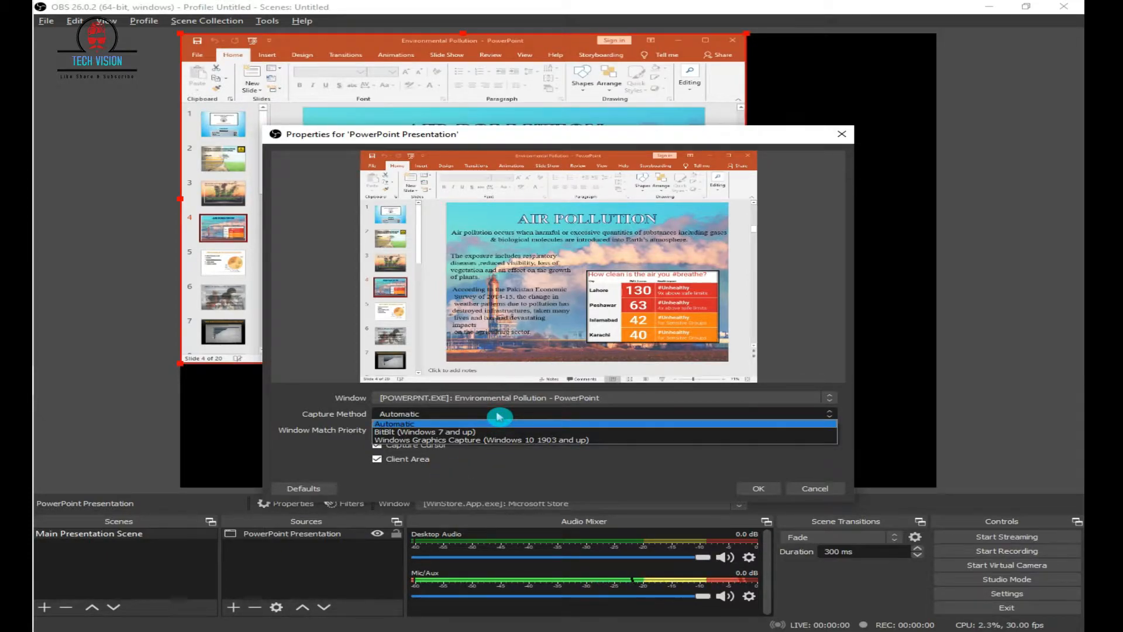
click(498, 416)
click(484, 430)
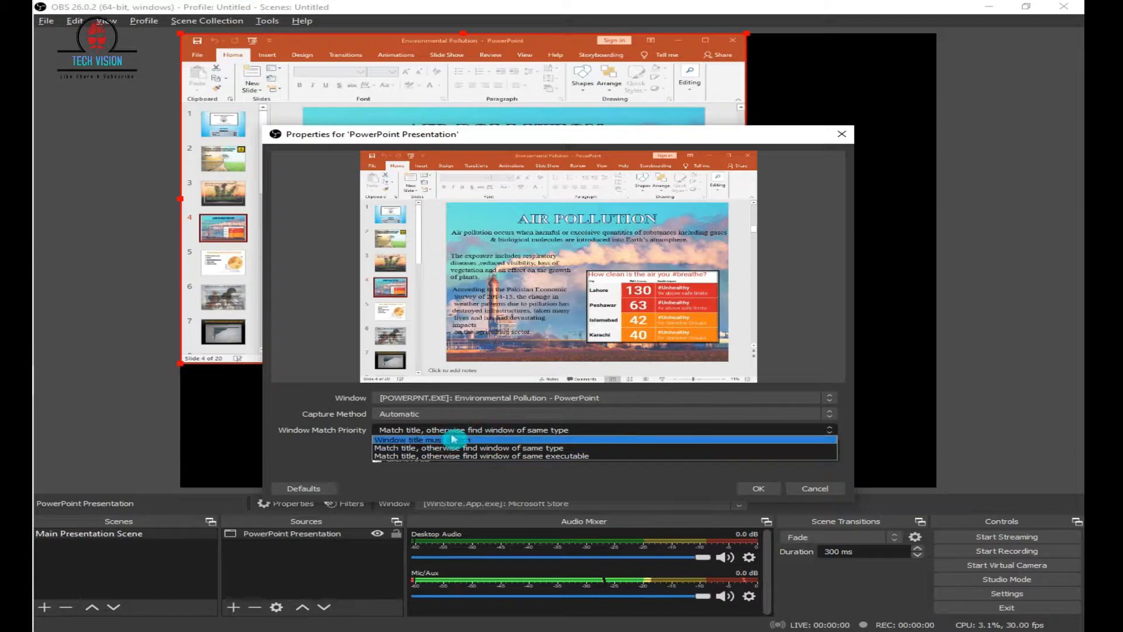
click(459, 435)
click(470, 436)
click(561, 442)
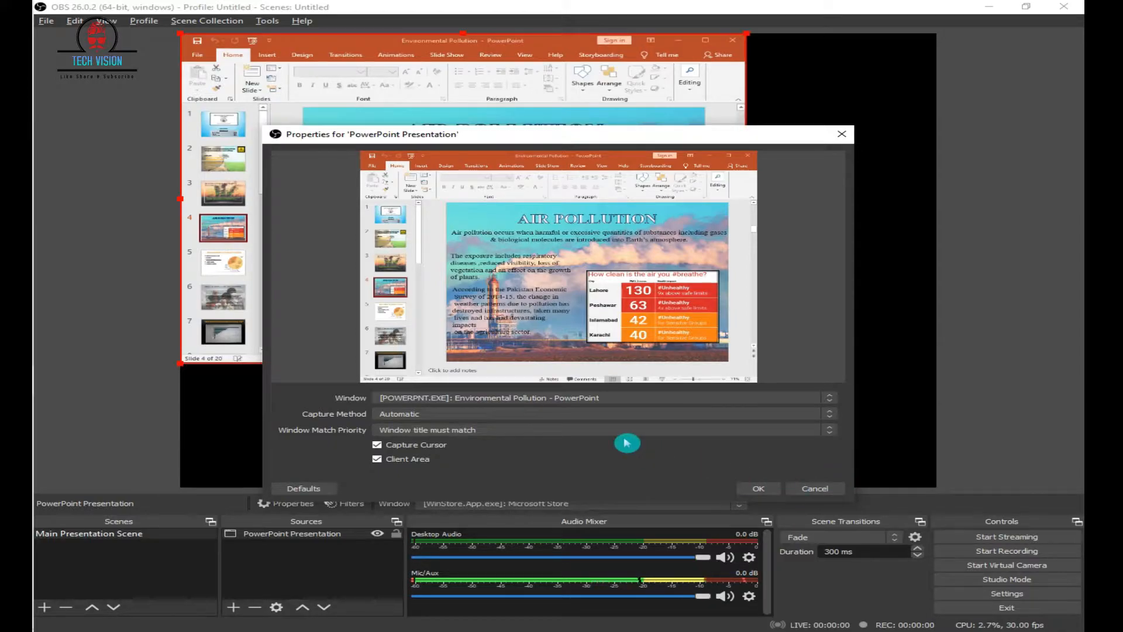
click(759, 488)
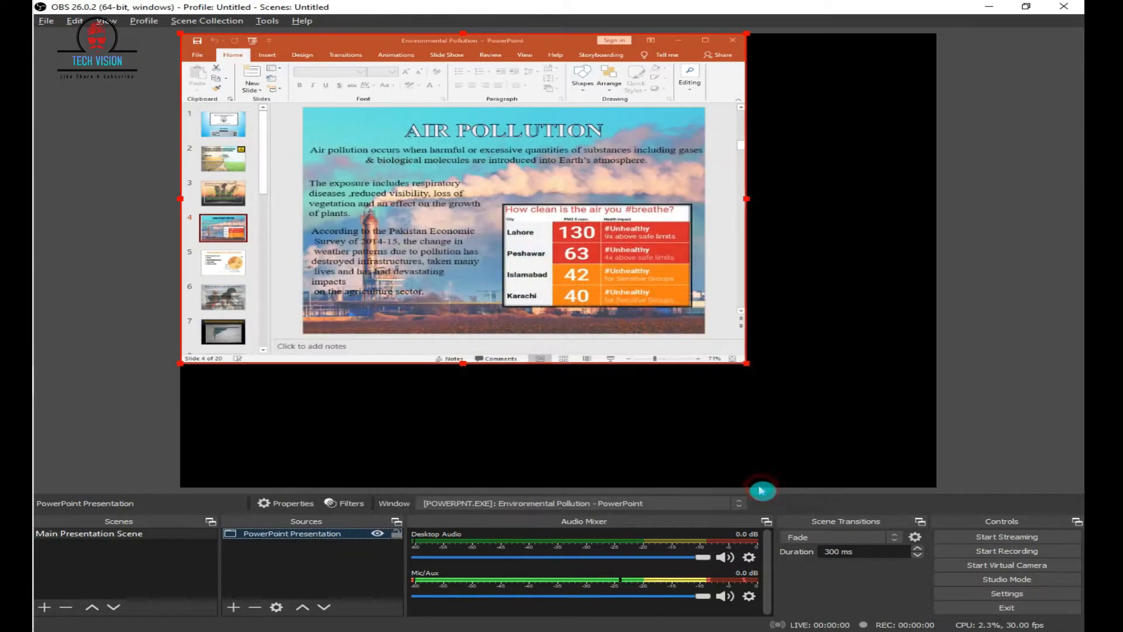
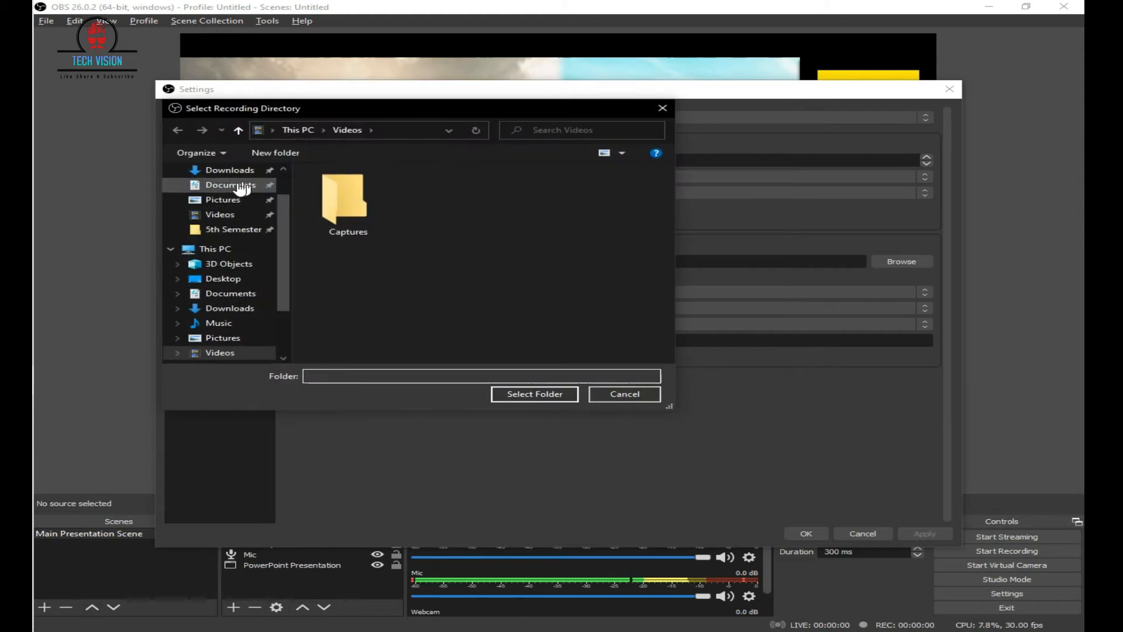
- Set the recording path to the Desktop folder and the recording format to mp4
click(242, 279)
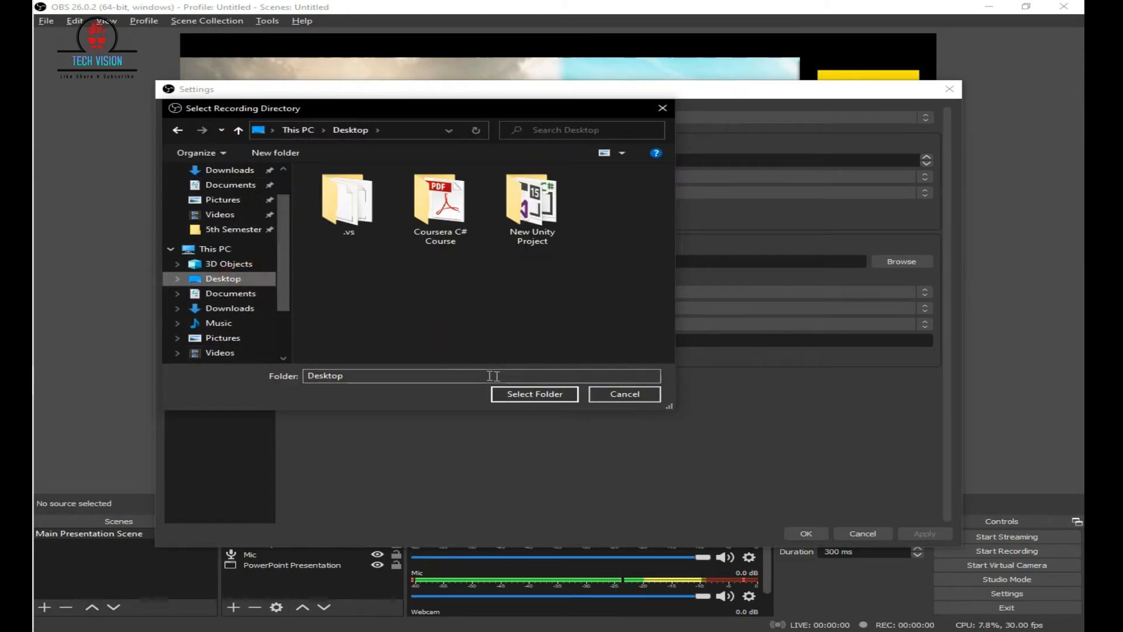
click(535, 394)
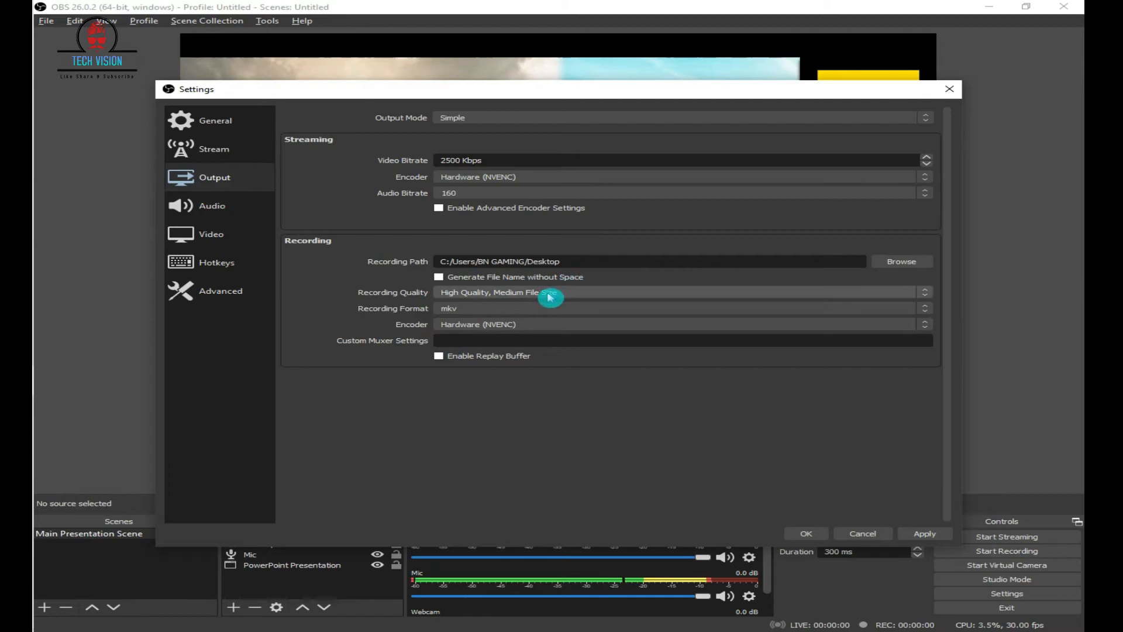
click(502, 313)
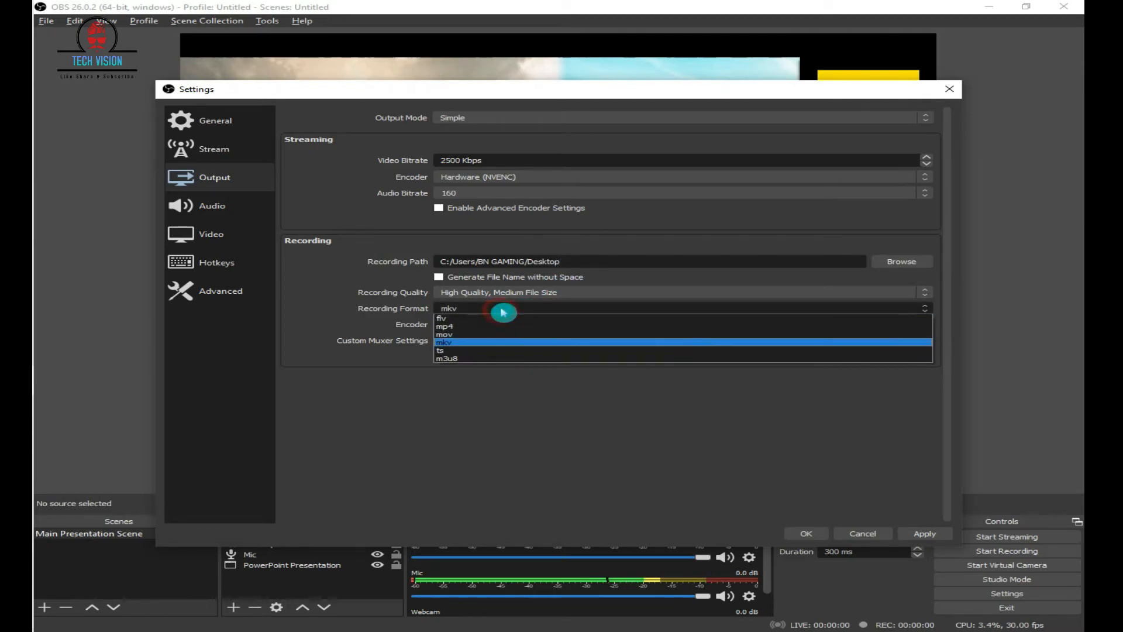
click(479, 325)
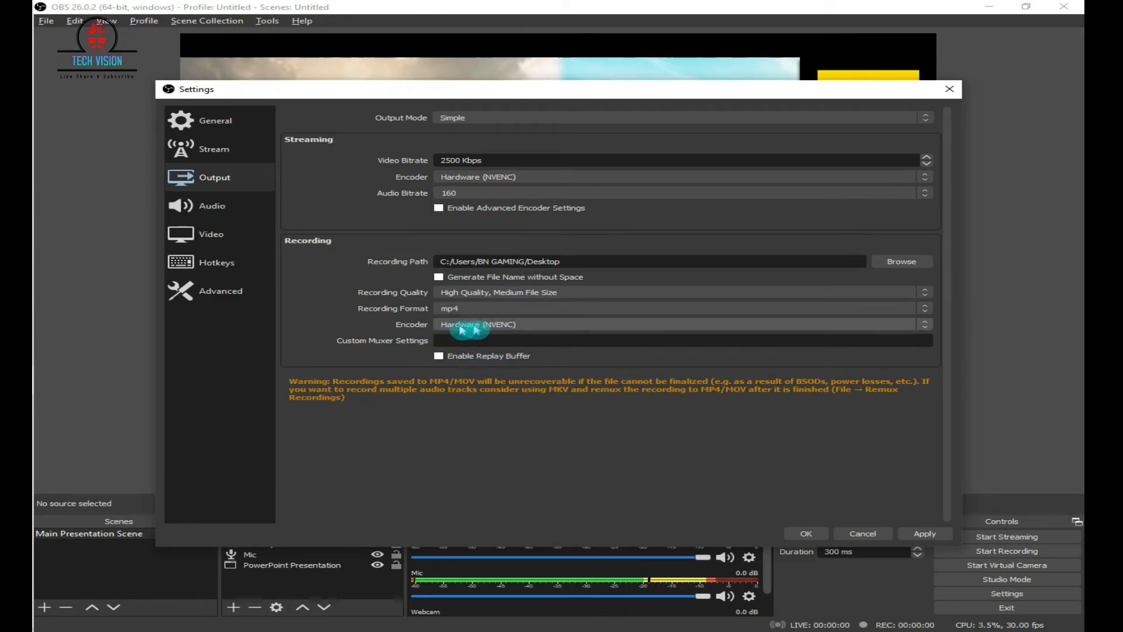
- Review the recording encoder options, keeping Hardware (NVENC), and check the available recording formats, keeping mp4
click(490, 325)
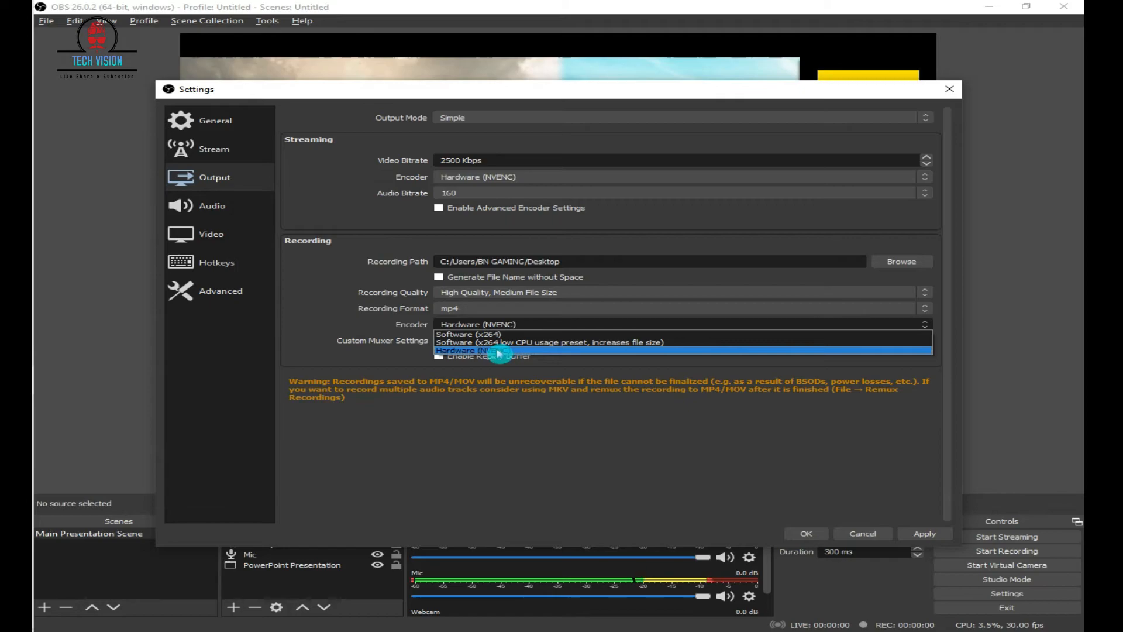
click(506, 351)
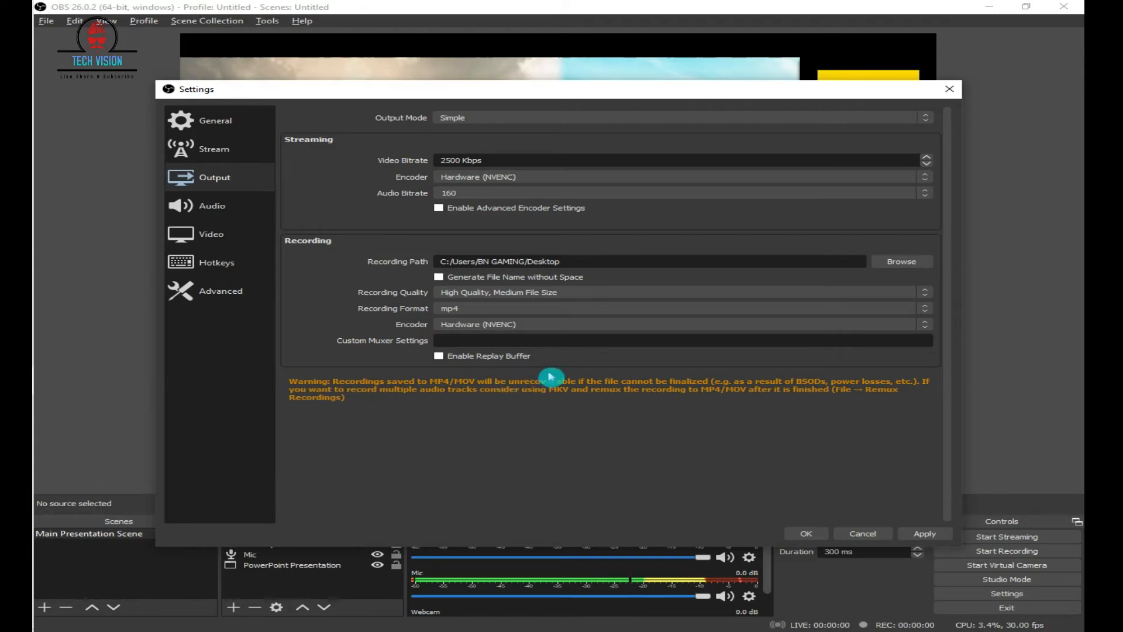
click(466, 308)
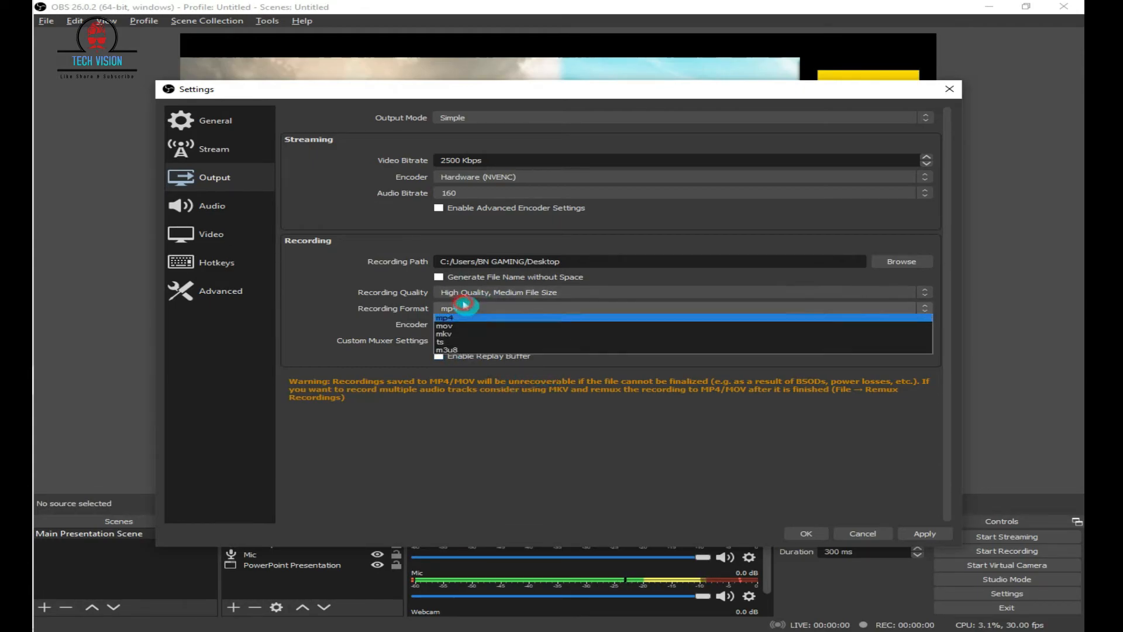
click(465, 305)
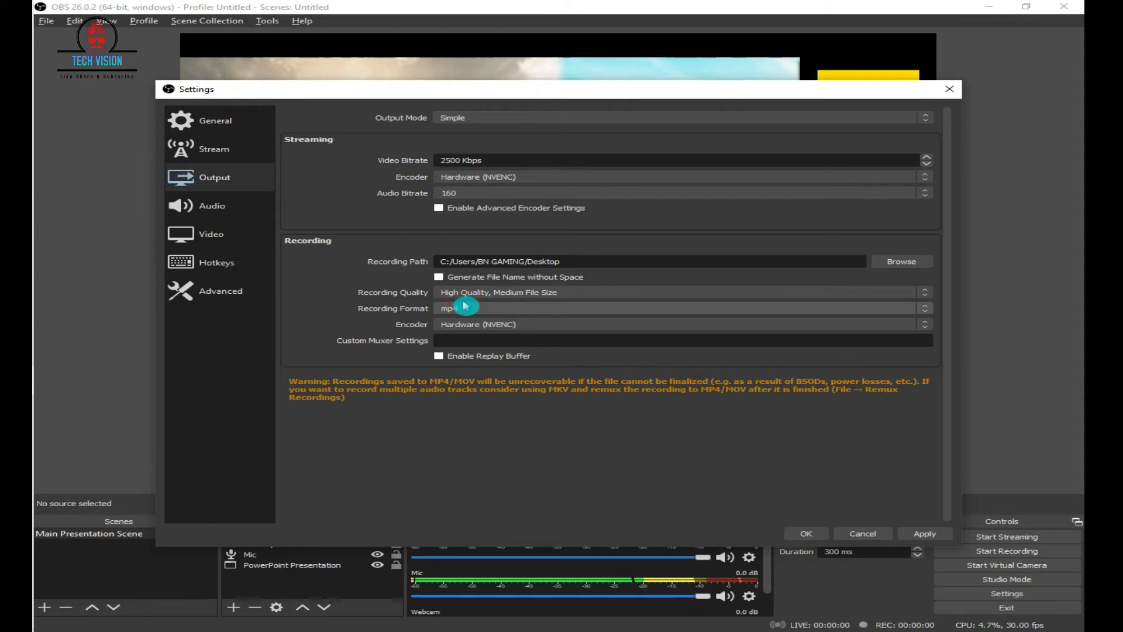
- Review the device options for Desktop Audio and Mic/Auxiliary Audio, keeping both on Default, and look over the remaining audio settings
click(202, 211)
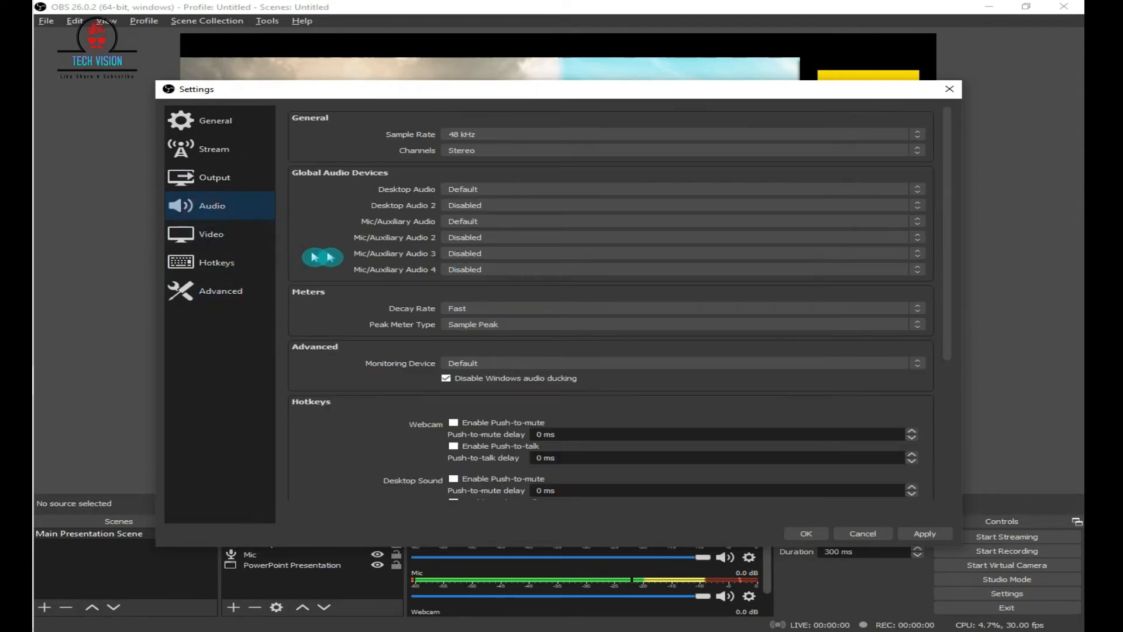
click(475, 190)
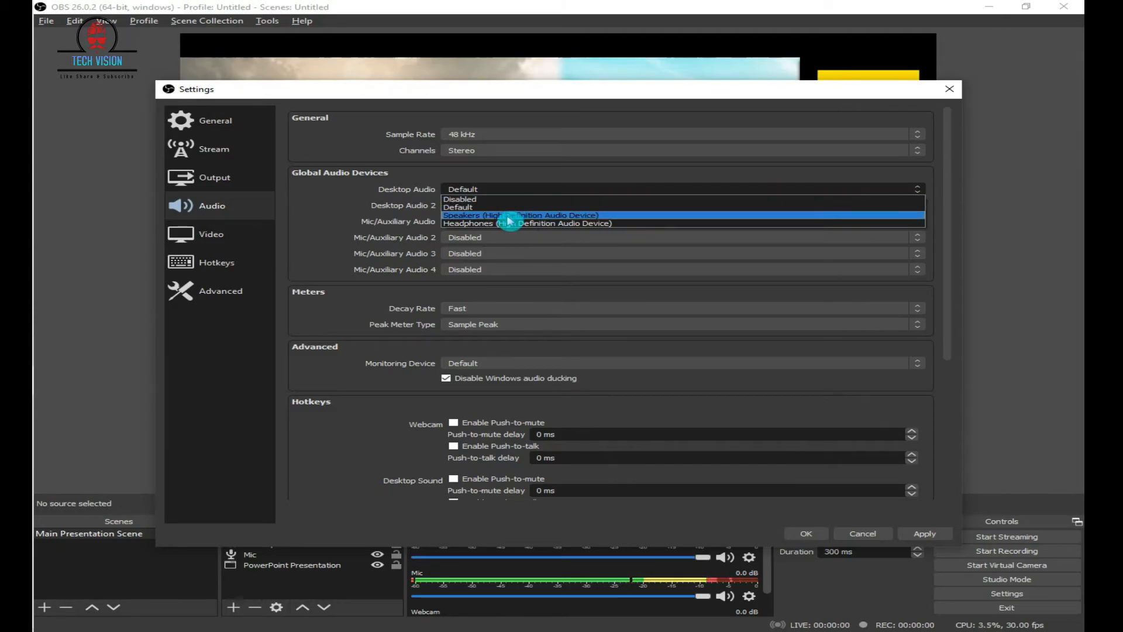
click(519, 180)
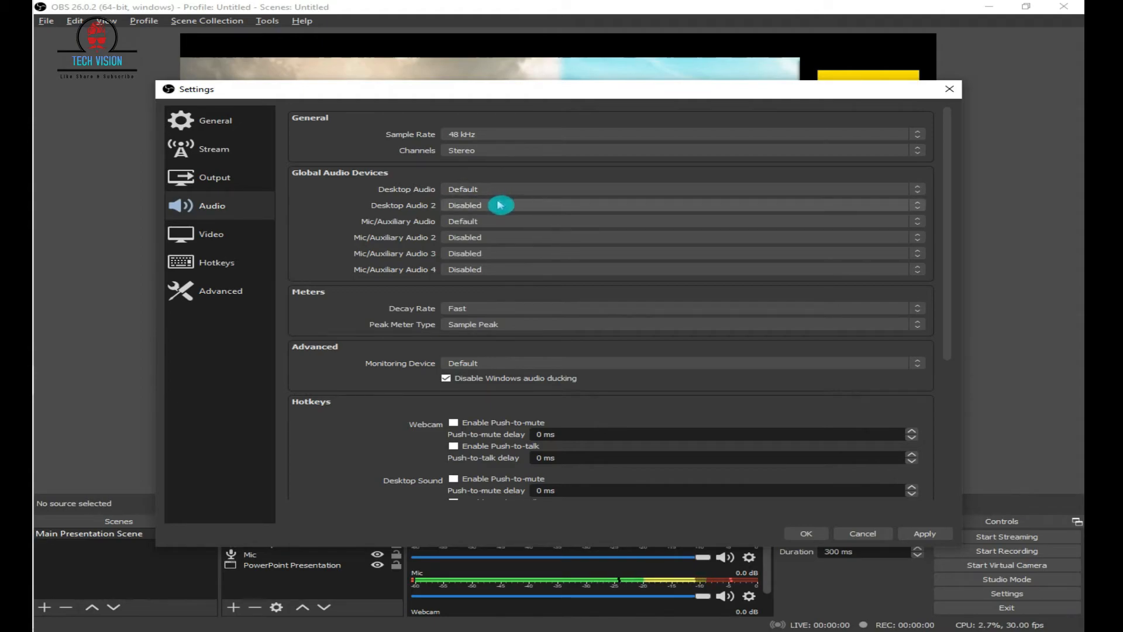
click(500, 205)
click(500, 205)
click(497, 223)
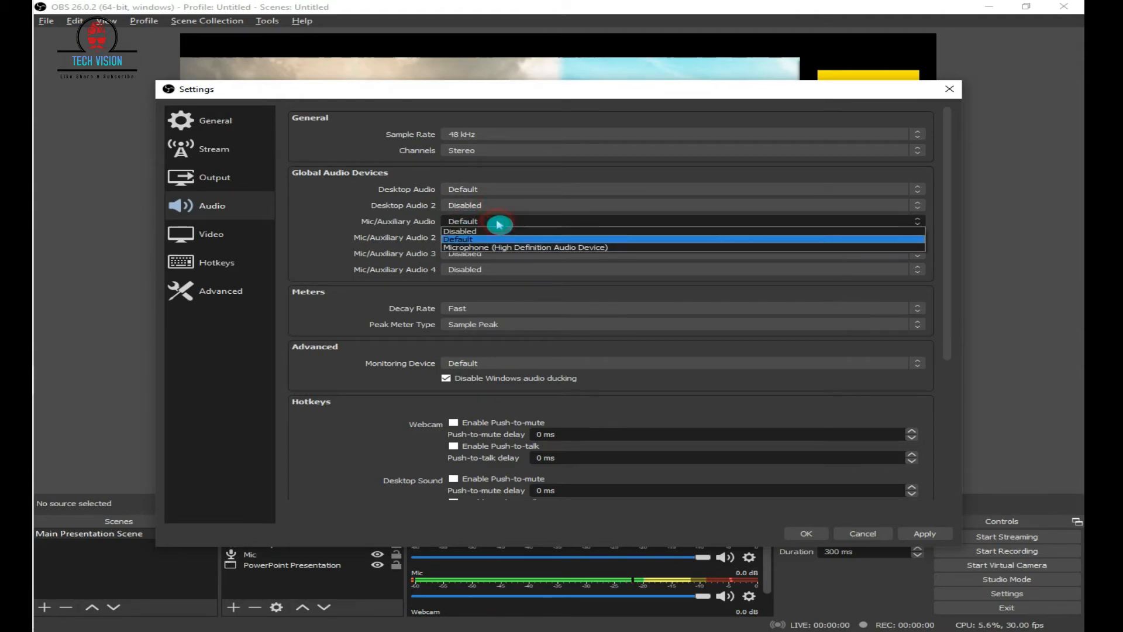
click(360, 218)
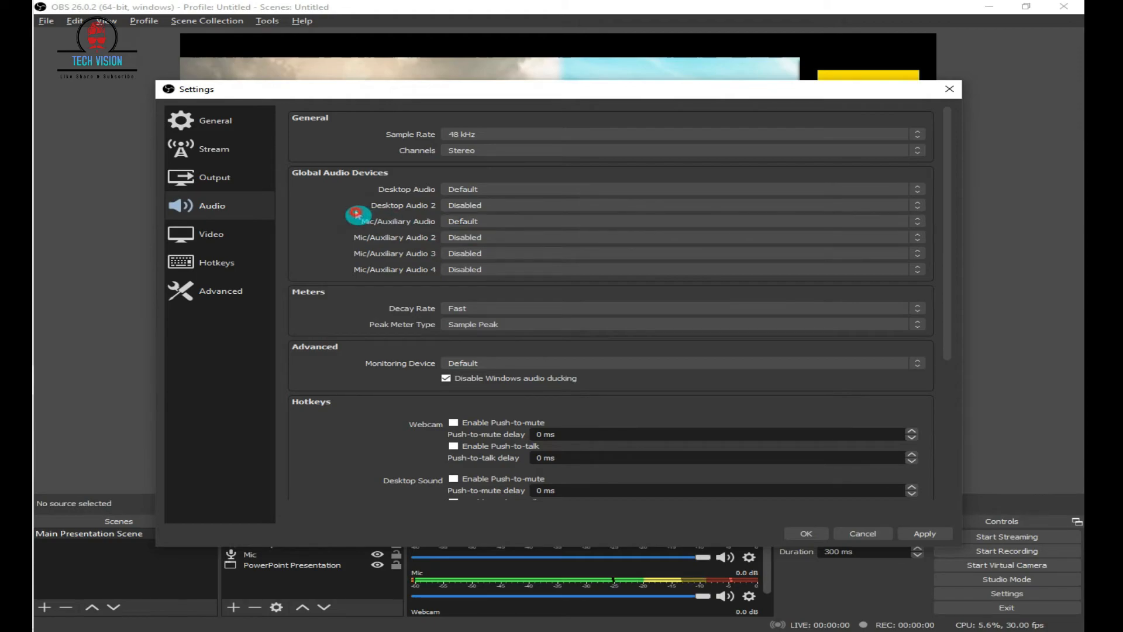
scroll(354, 319, down, 6)
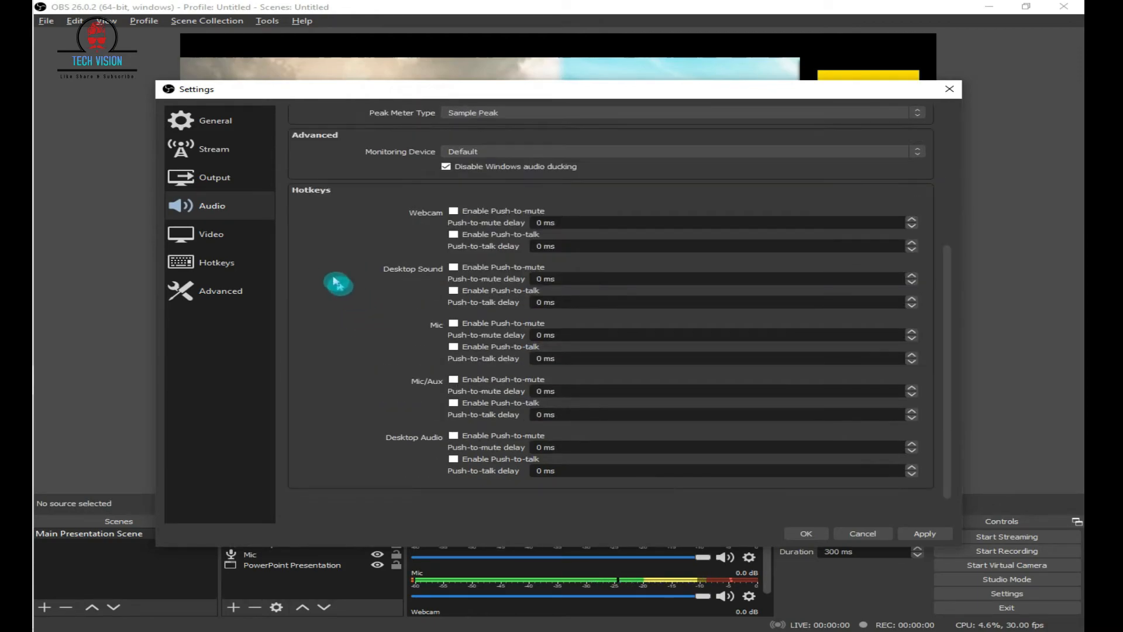
- In the video settings, set the output (scaled) resolution to 1280x1024, matching the base canvas resolution
click(221, 232)
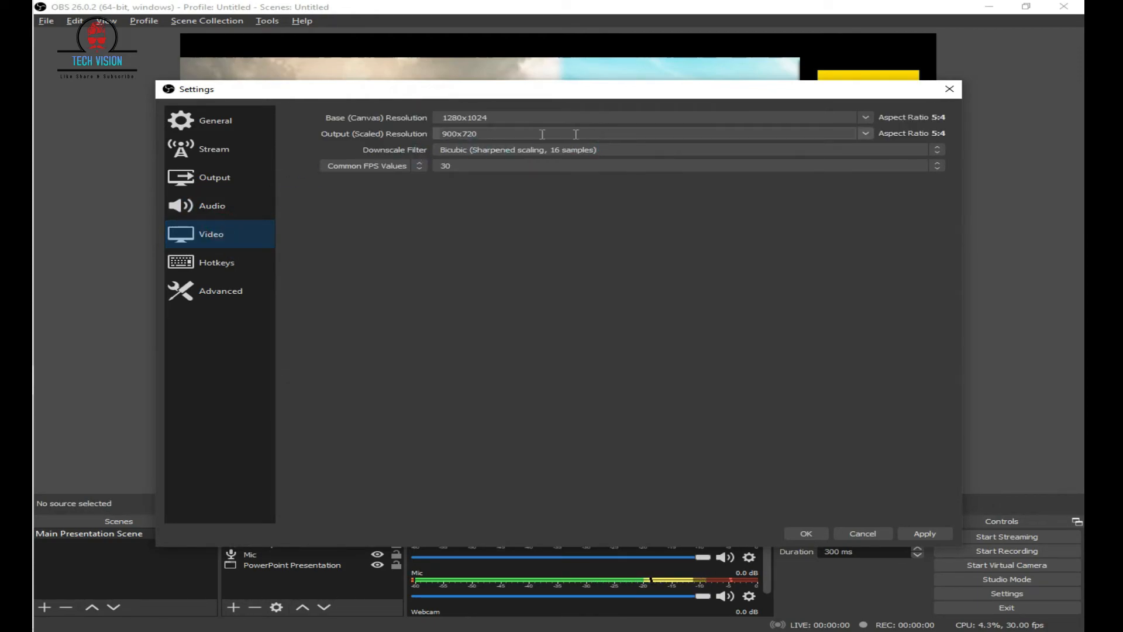
click(866, 133)
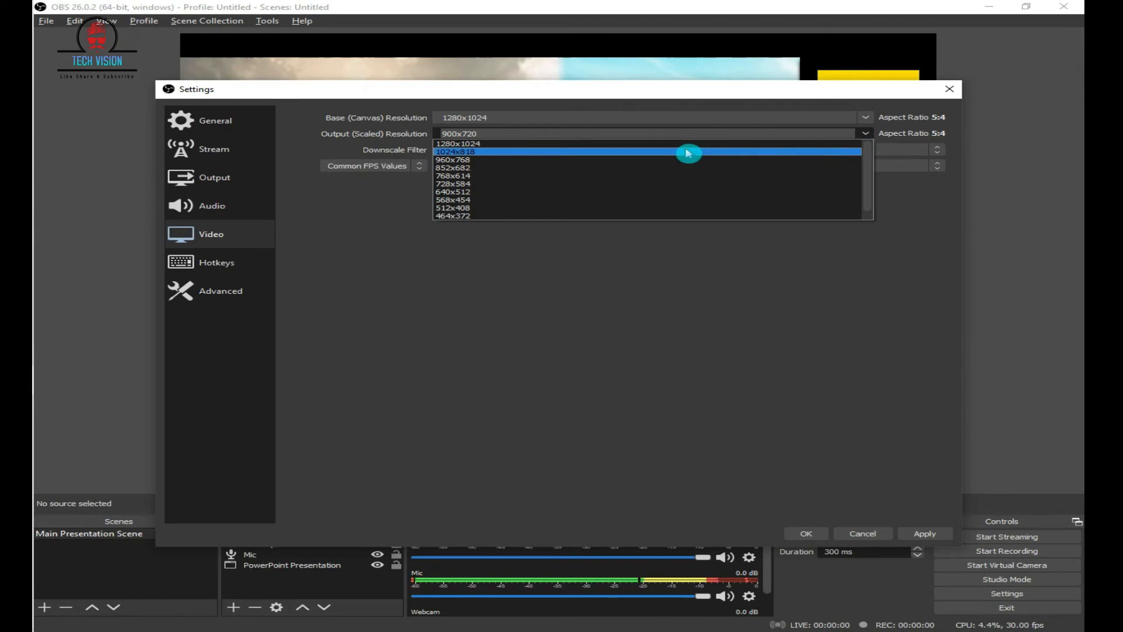
click(866, 132)
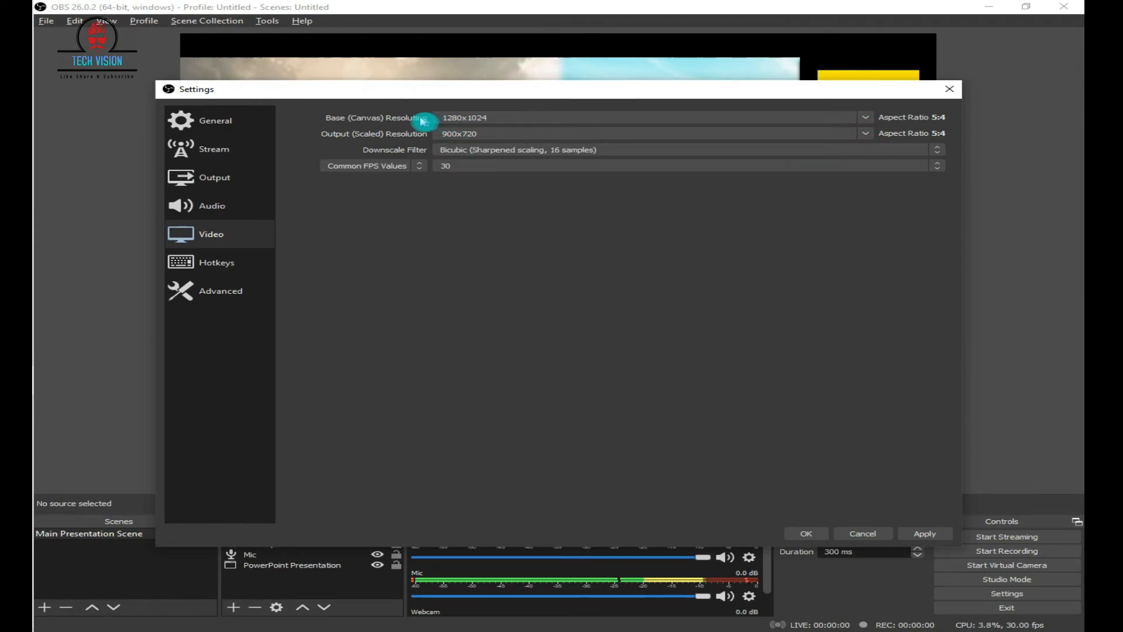
double_click(495, 120)
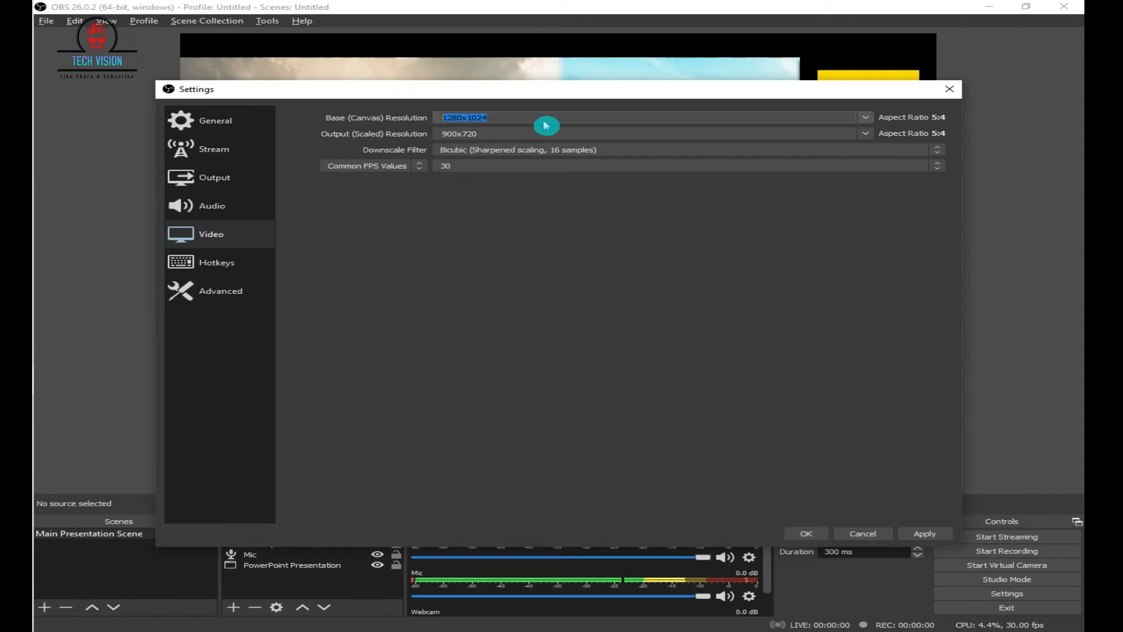
click(865, 133)
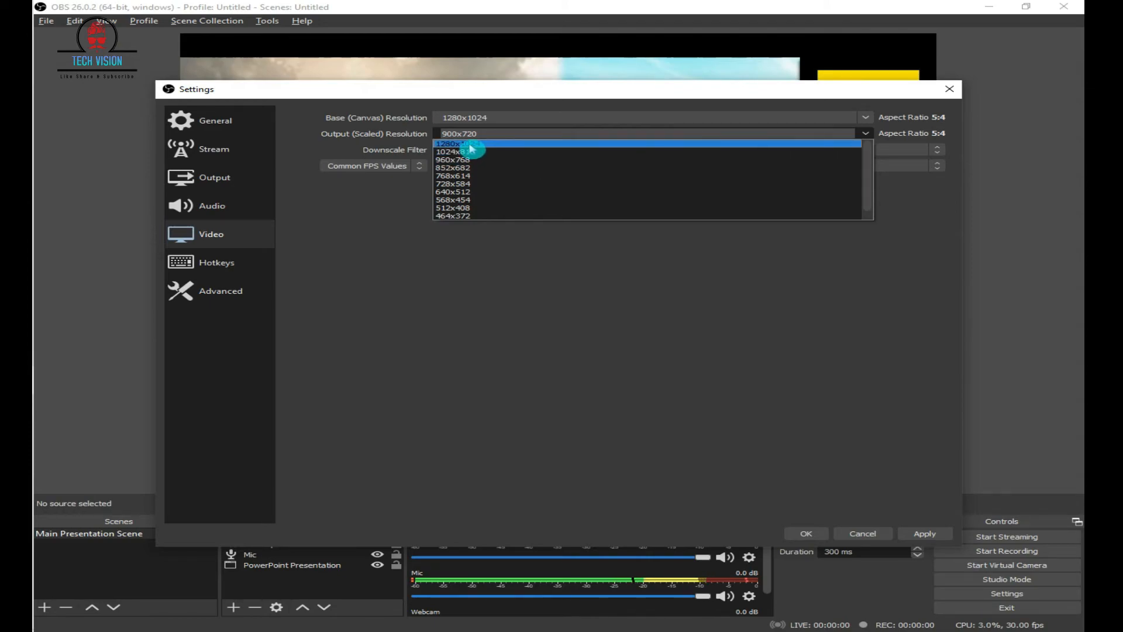
click(506, 146)
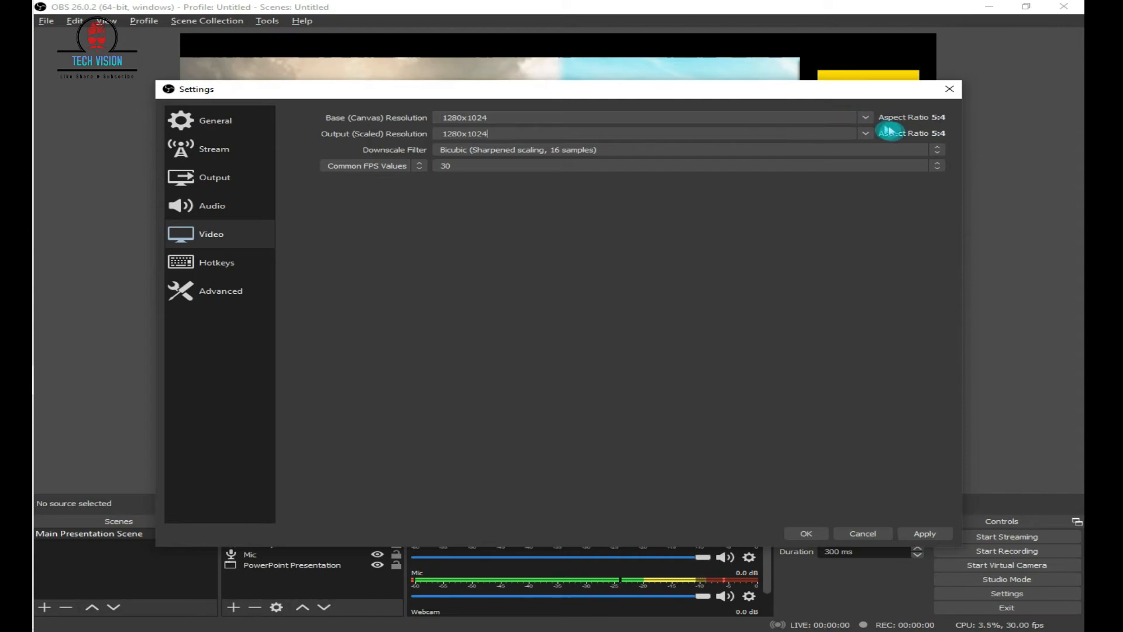
click(865, 134)
click(583, 314)
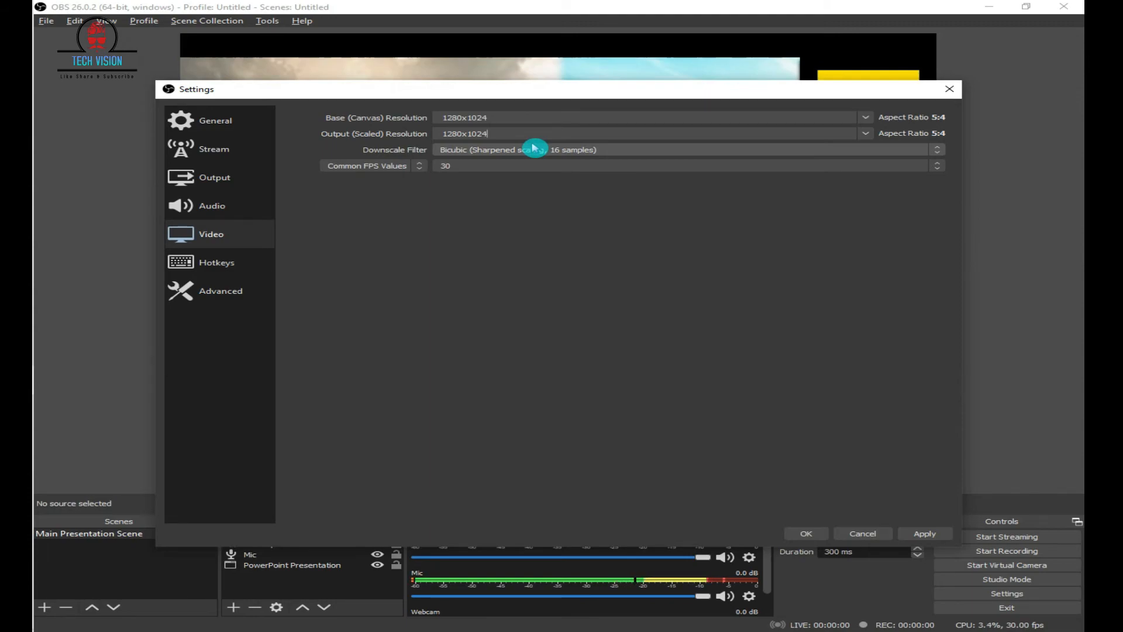
- Check the available common FPS values for the video, keeping 30
click(477, 168)
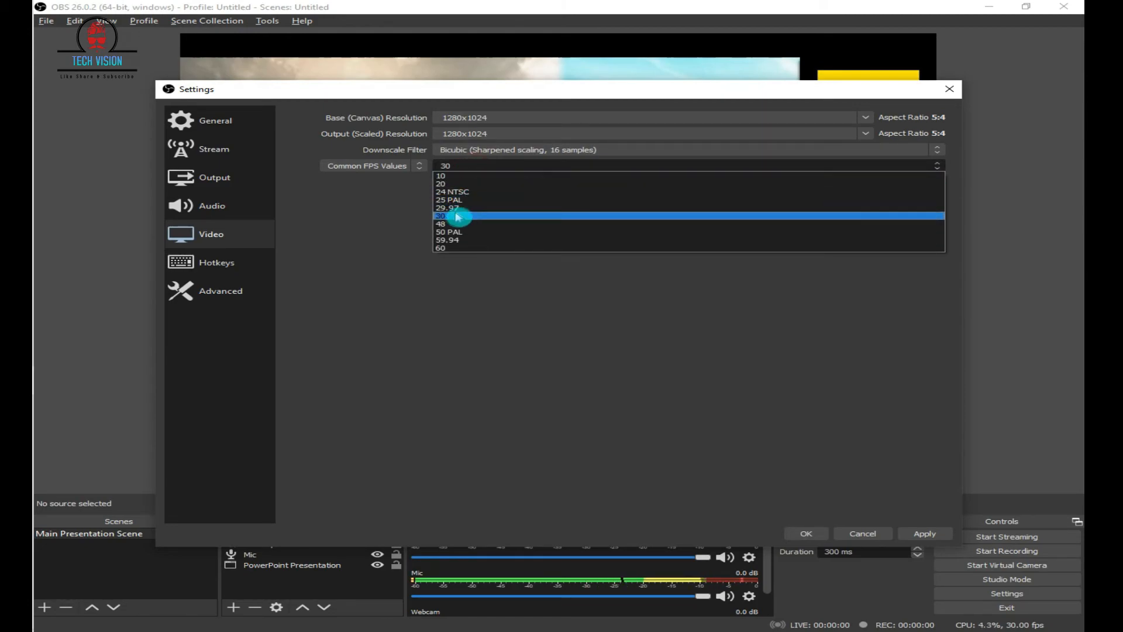
click(412, 219)
click(497, 166)
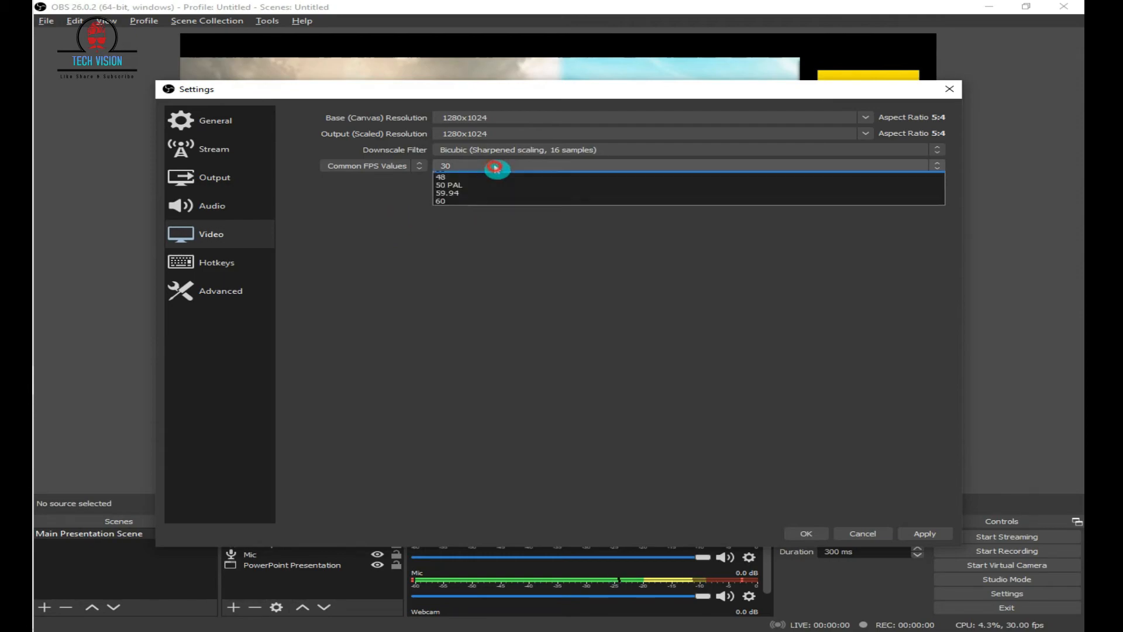
click(477, 270)
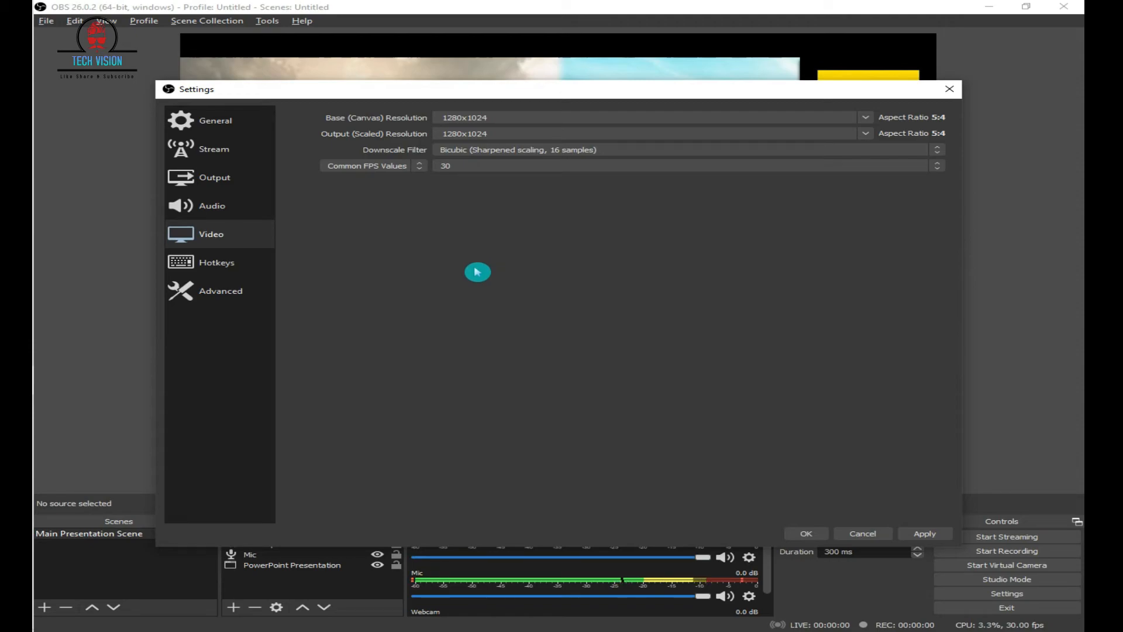
click(485, 168)
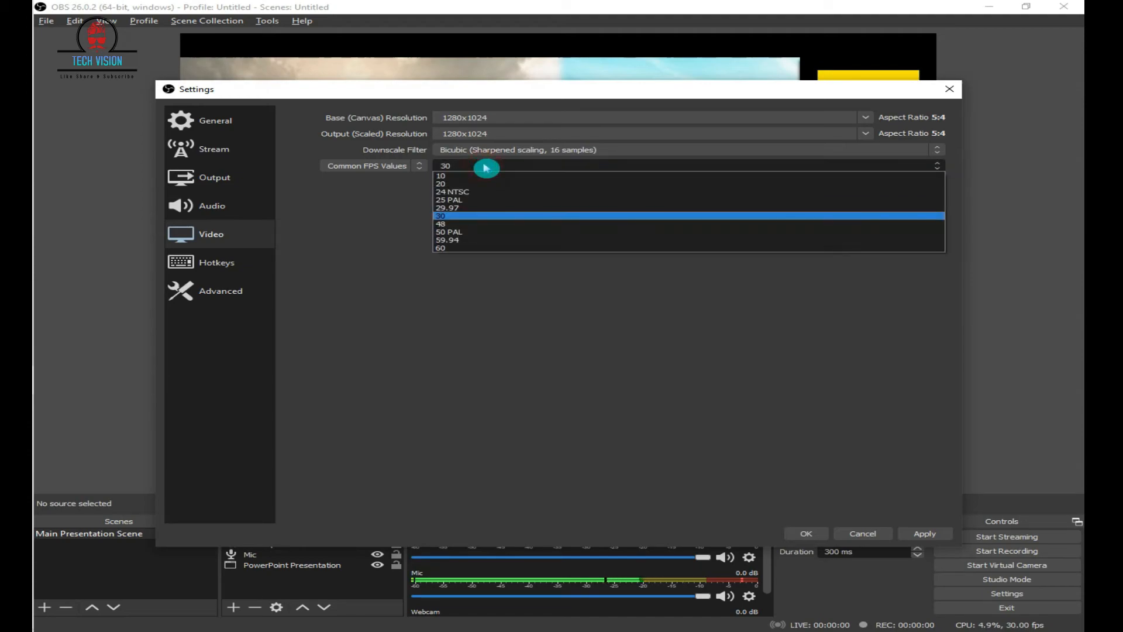
click(404, 228)
- Assign hotkeys for recording: F6 to Start Recording, F9 to Stop Recording and F10 to Pause Recording
click(216, 262)
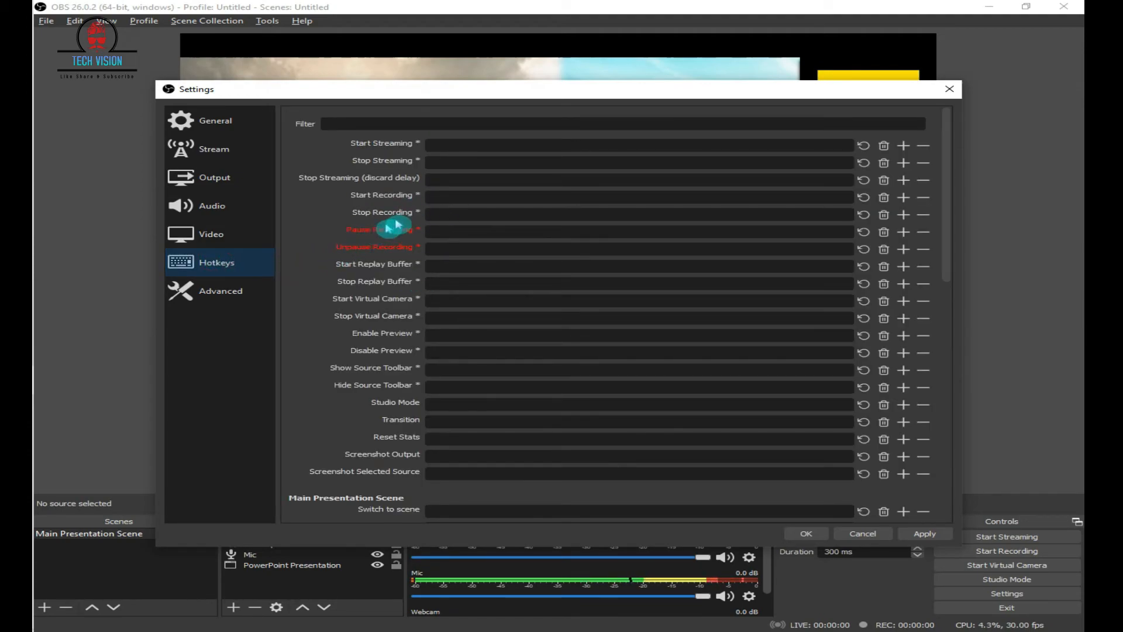
click(467, 195)
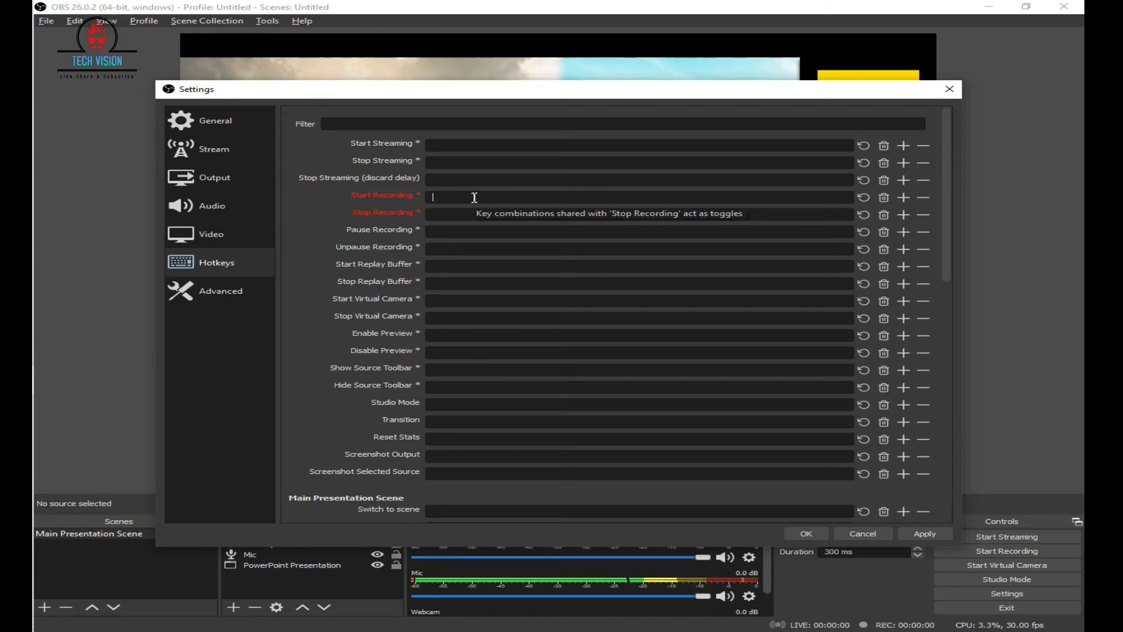
click(473, 197)
key(F6)
click(454, 216)
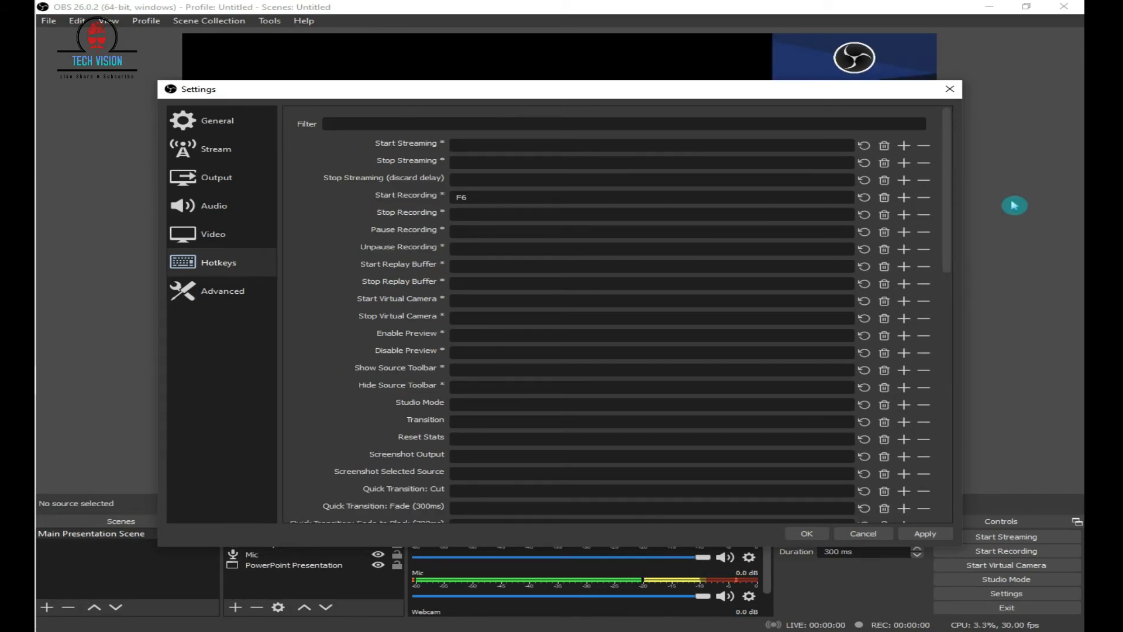
click(587, 210)
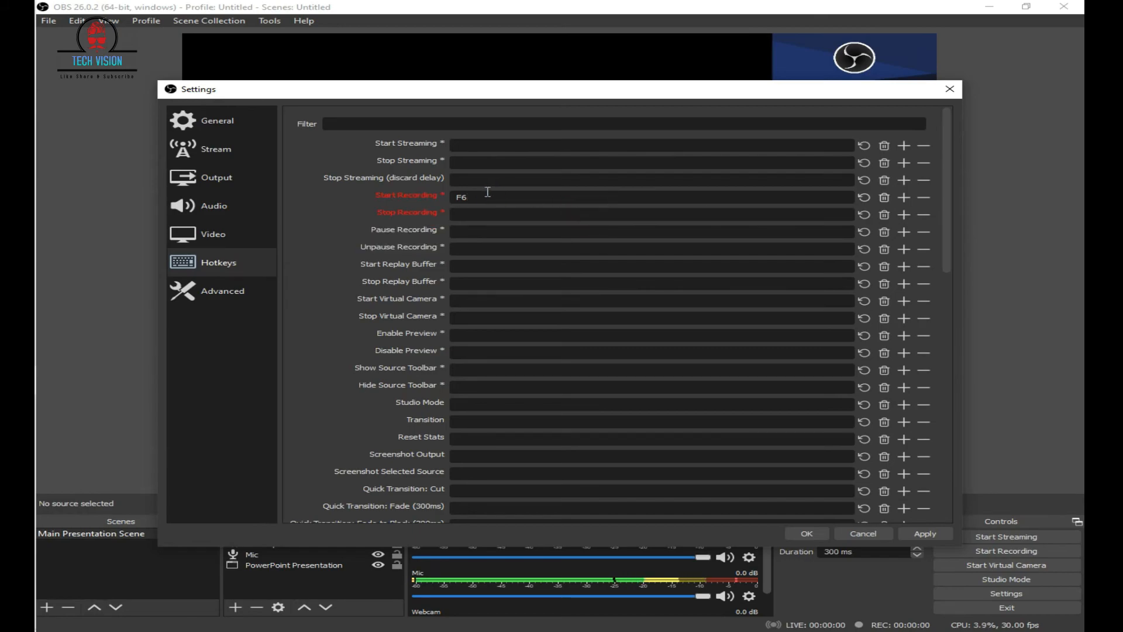
click(506, 211)
key(F9)
click(465, 232)
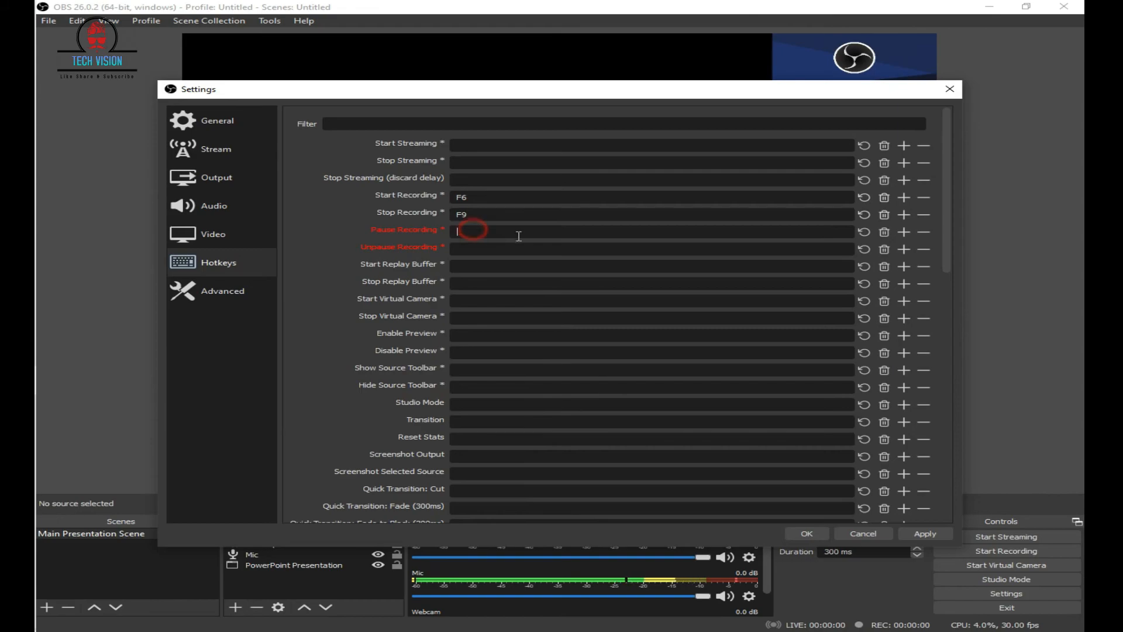
key(F10)
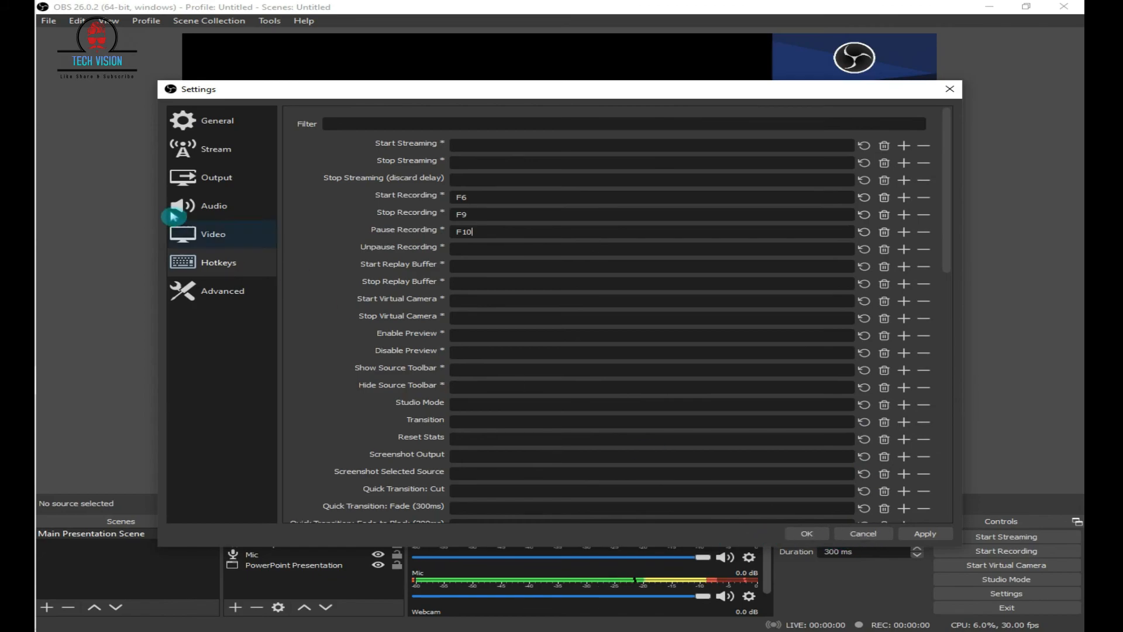
- Look over the advanced settings and close the settings without applying changes
click(227, 294)
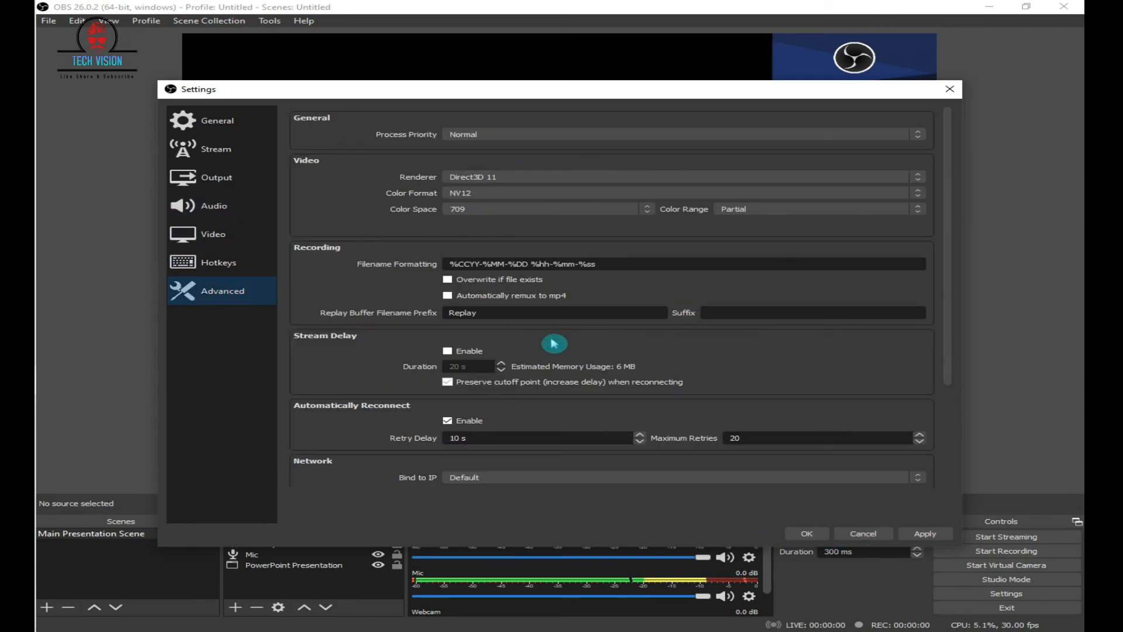
click(864, 535)
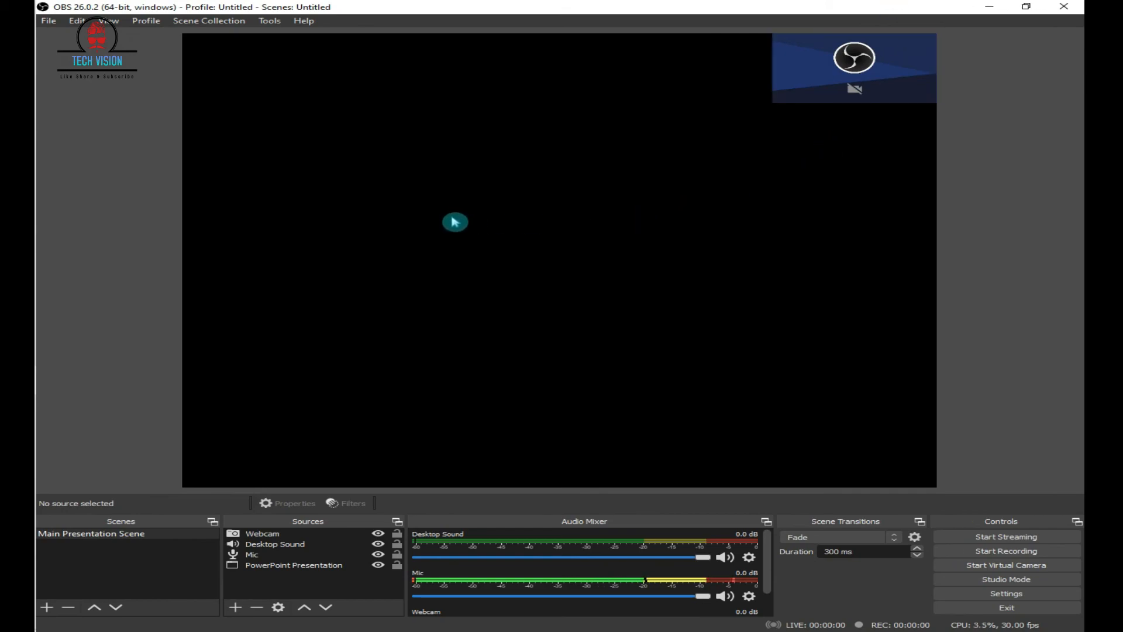
mouse_move(35, 298)
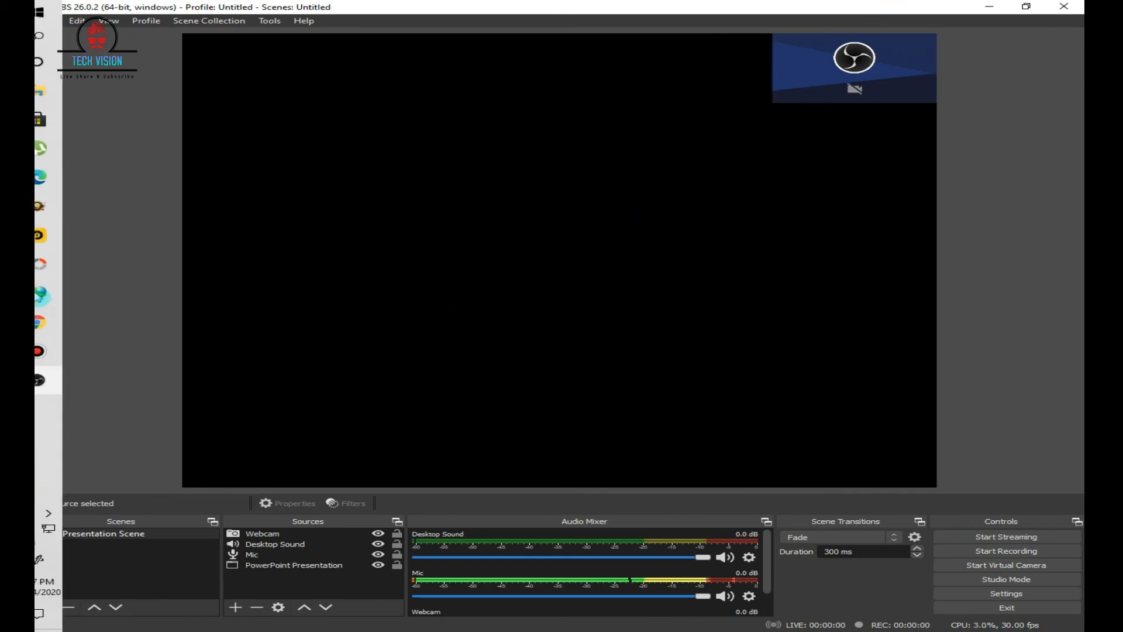